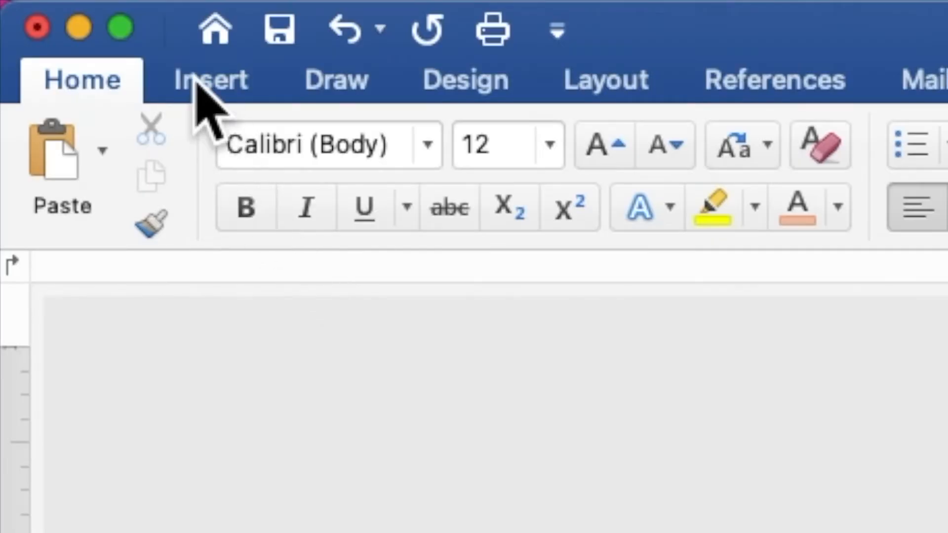
# - Insert PEACH AND RED VIOLET FLOWERS BORDER.jpg from the Desktop wedding folder onto the page
pyautogui.click(196, 80)
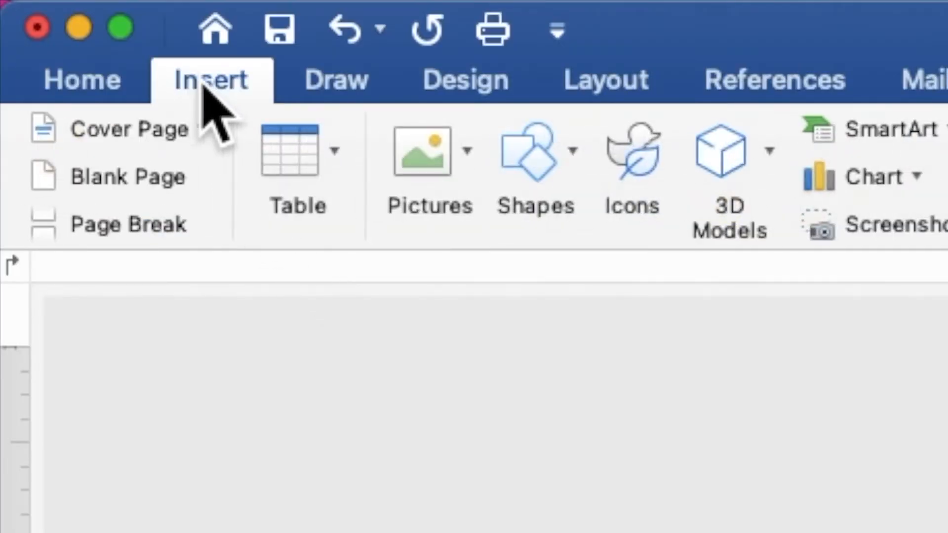
pyautogui.click(409, 157)
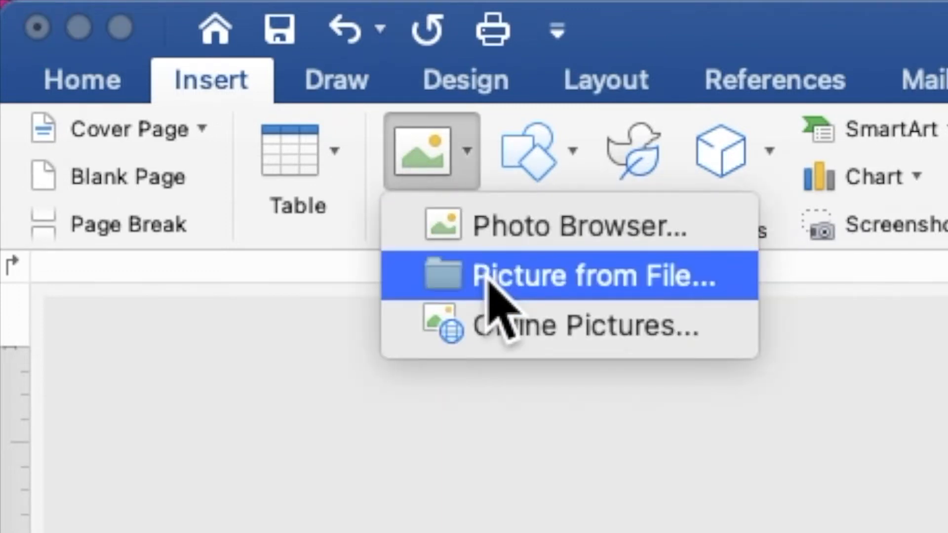
pyautogui.click(488, 280)
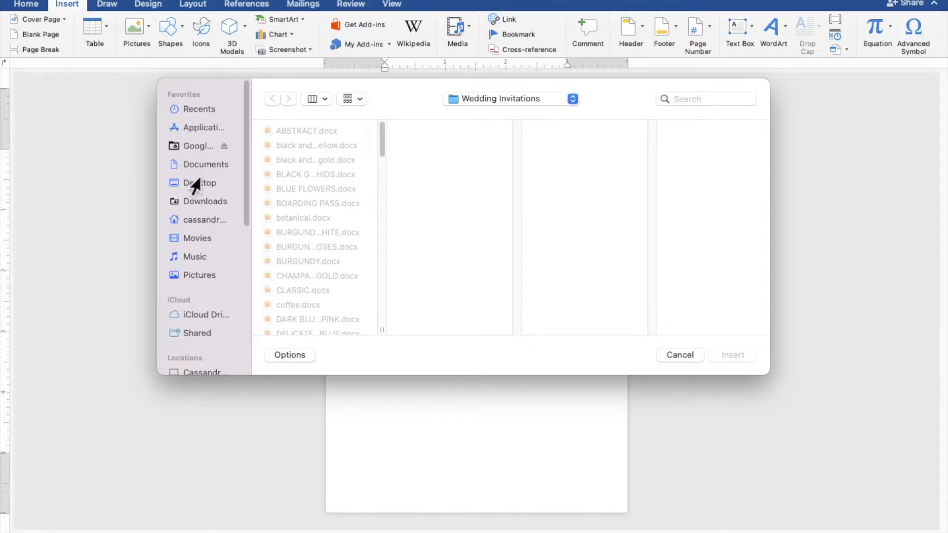
pyautogui.click(193, 185)
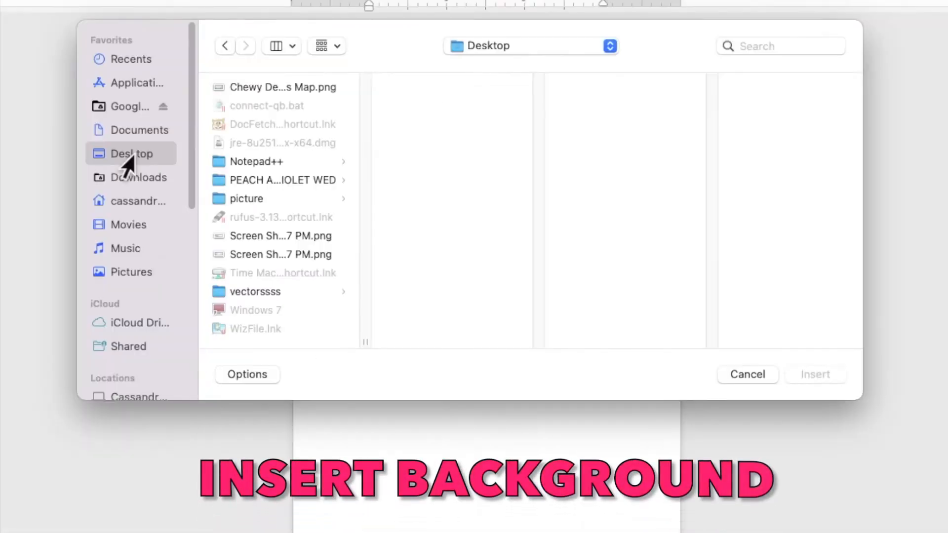
pyautogui.click(236, 181)
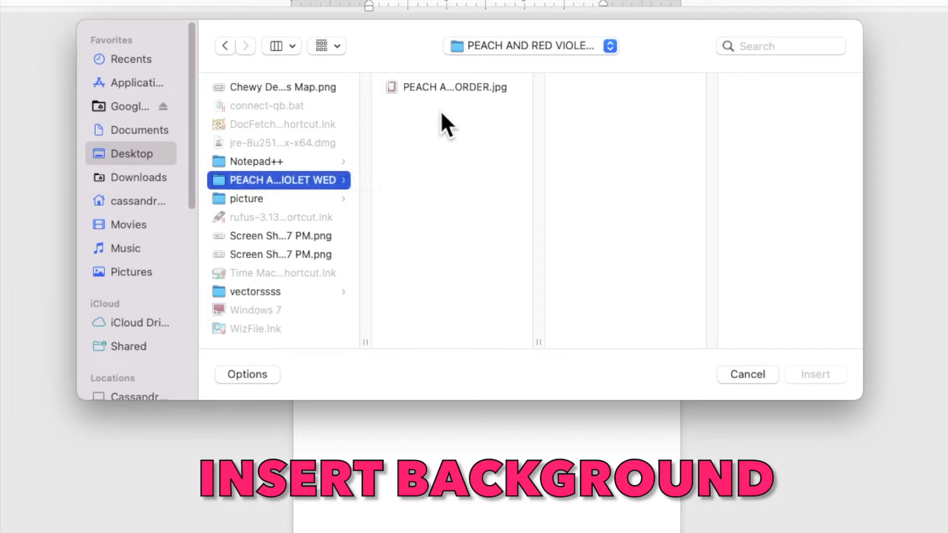
pyautogui.click(454, 84)
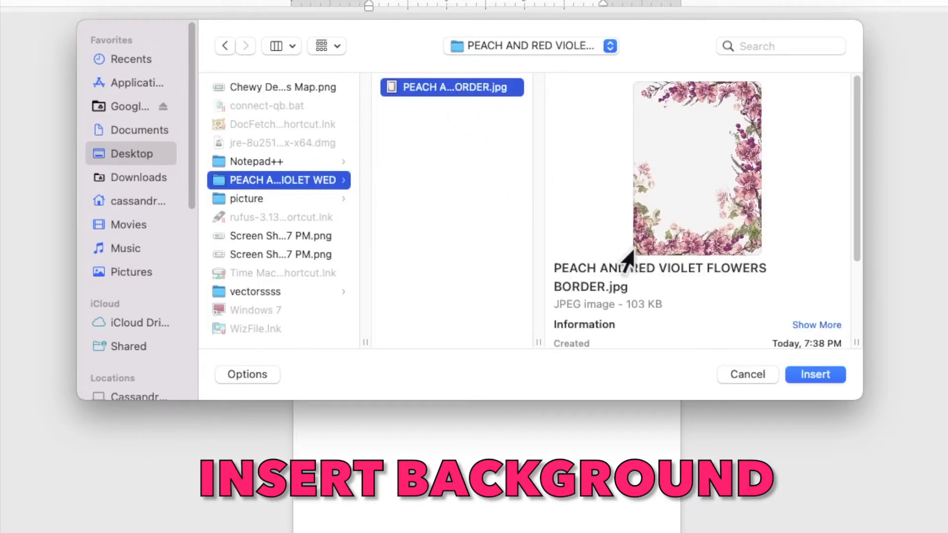
pyautogui.click(818, 375)
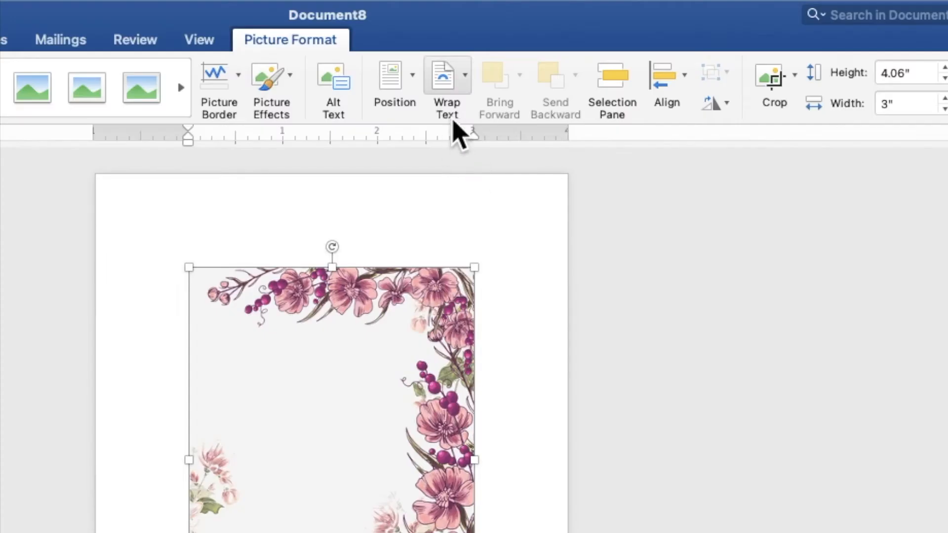
# - Set the border picture's wrapping to Behind Text and flip it horizontally
pyautogui.click(443, 96)
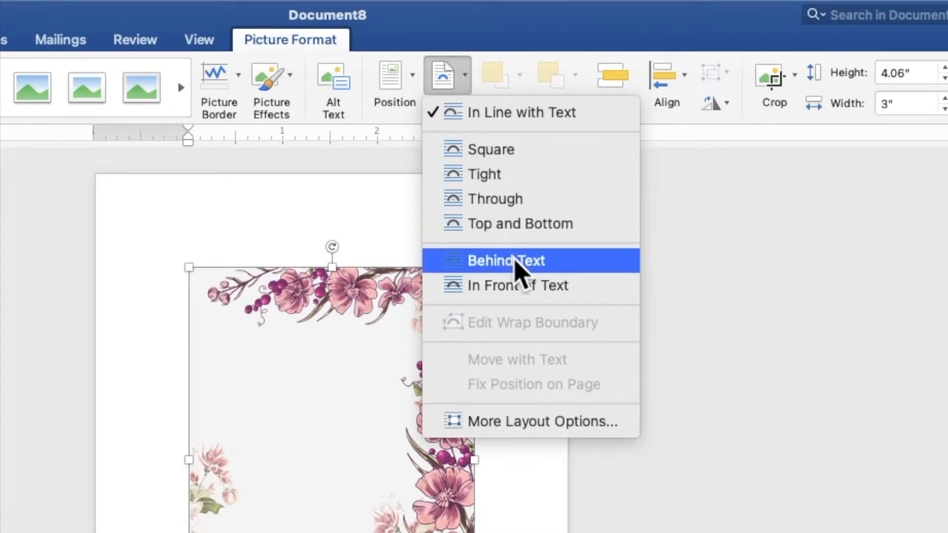
pyautogui.click(514, 261)
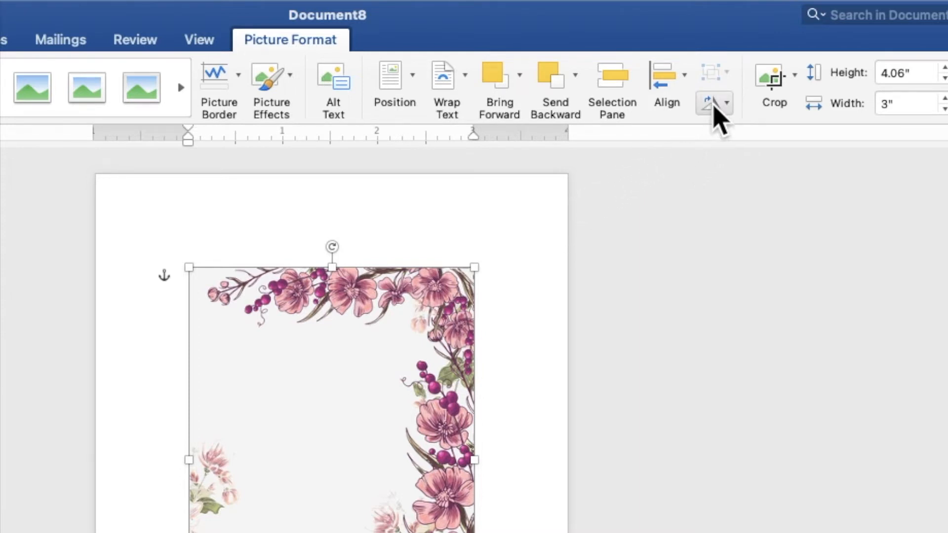
pyautogui.click(714, 105)
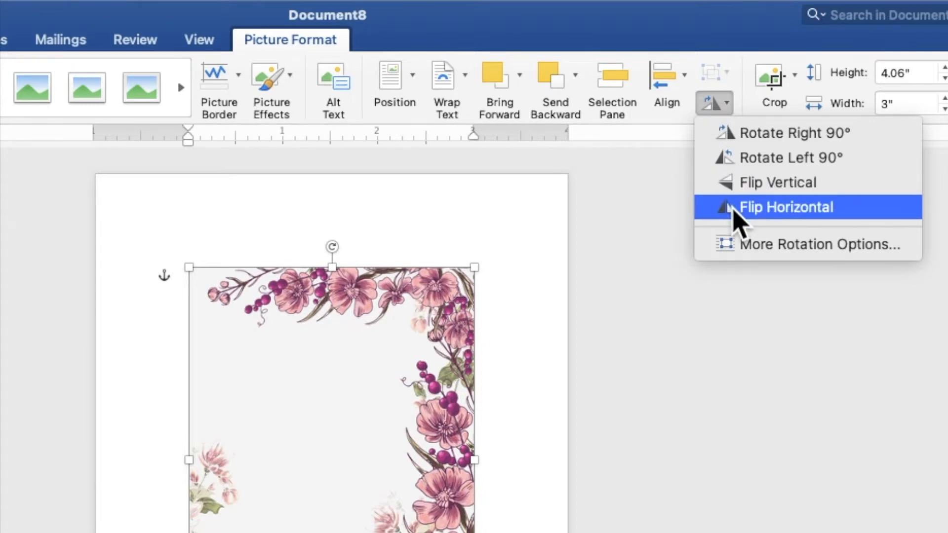
pyautogui.click(736, 210)
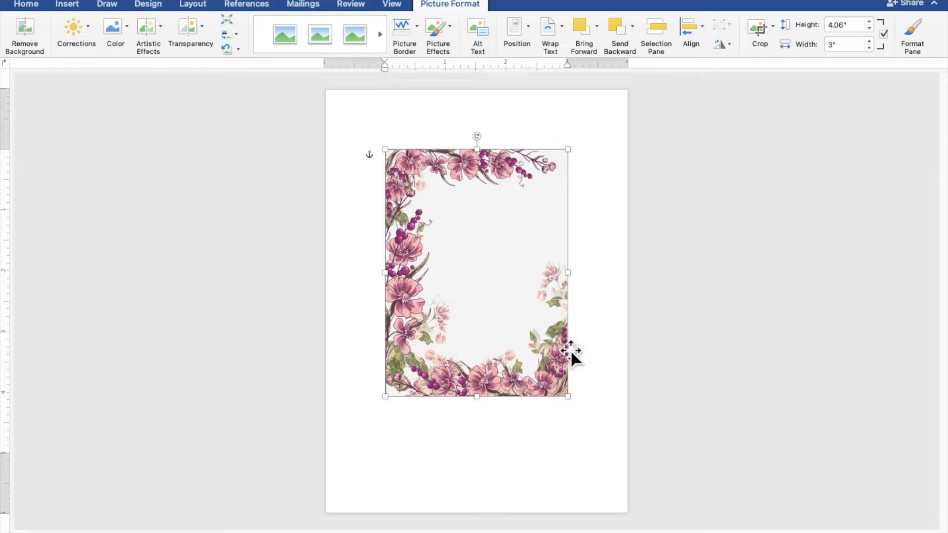
# - Move the border picture to the page's top-left corner and stretch it to 5.18" × 7.01"
pyautogui.moveTo(533, 382); pyautogui.dragTo(472, 320)
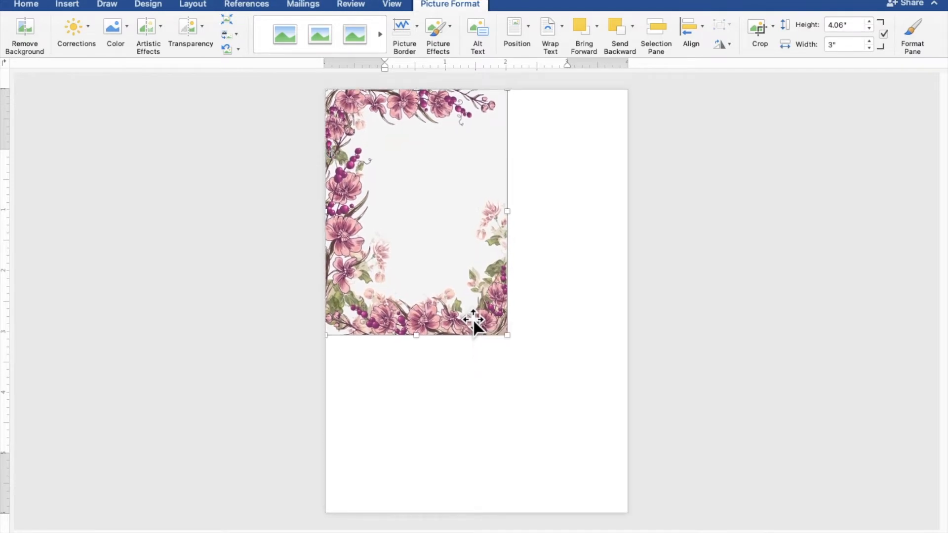
pyautogui.moveTo(508, 336); pyautogui.dragTo(621, 513)
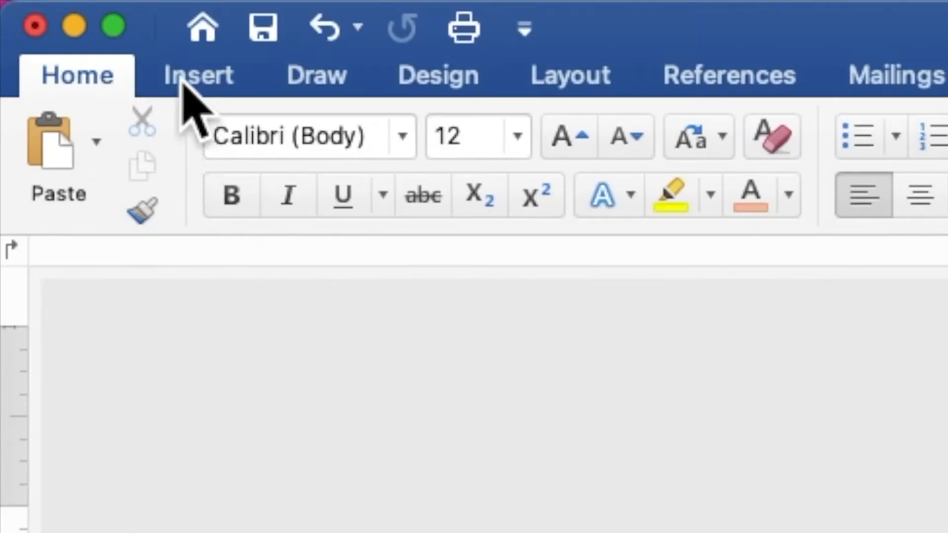
# - Draw a 3.12" × 4.47" rectangle shape inside the floral border
pyautogui.click(184, 84)
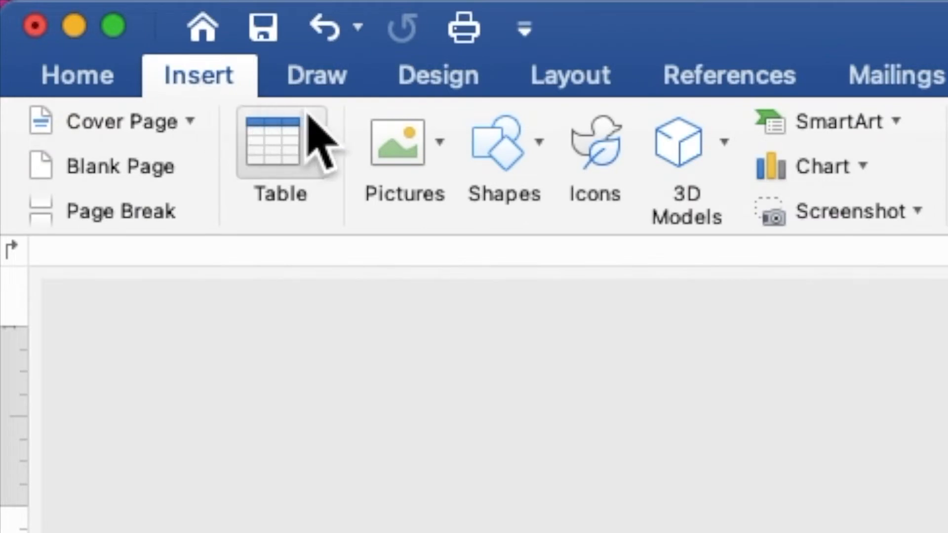
pyautogui.click(493, 146)
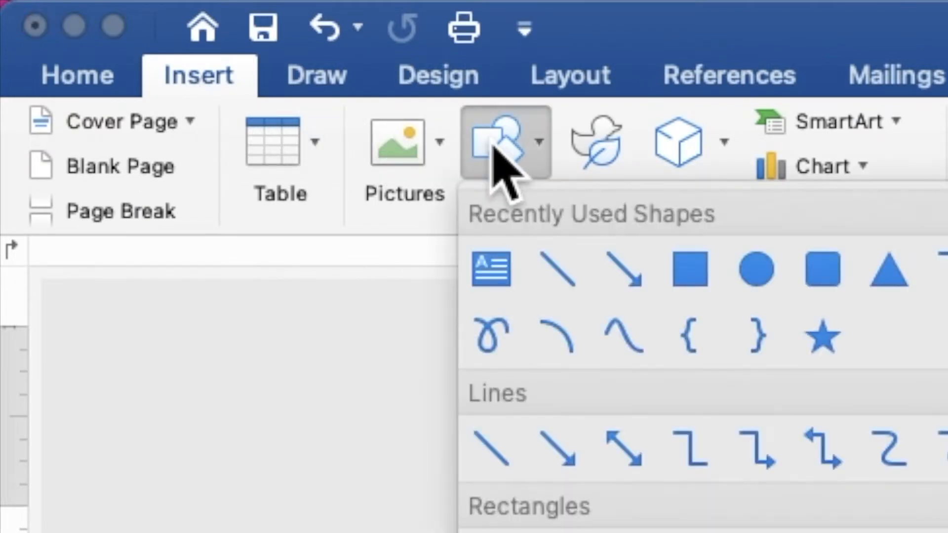
pyautogui.click(699, 276)
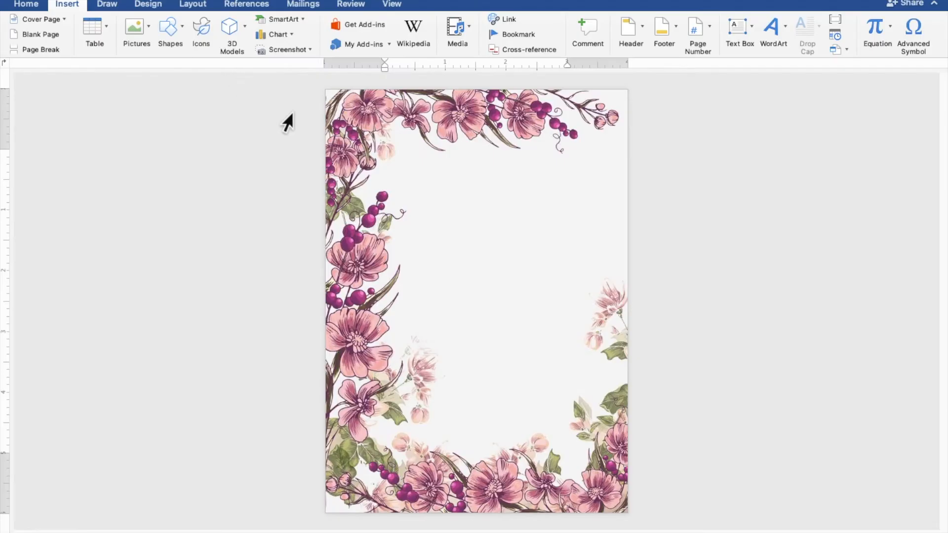
pyautogui.moveTo(390, 149); pyautogui.dragTo(579, 418)
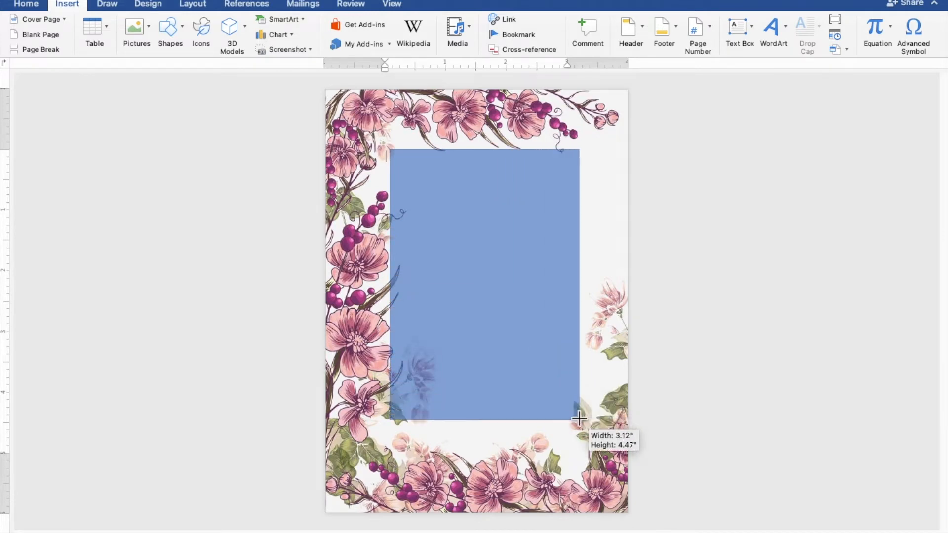
pyautogui.moveTo(579, 419); pyautogui.dragTo(579, 419)
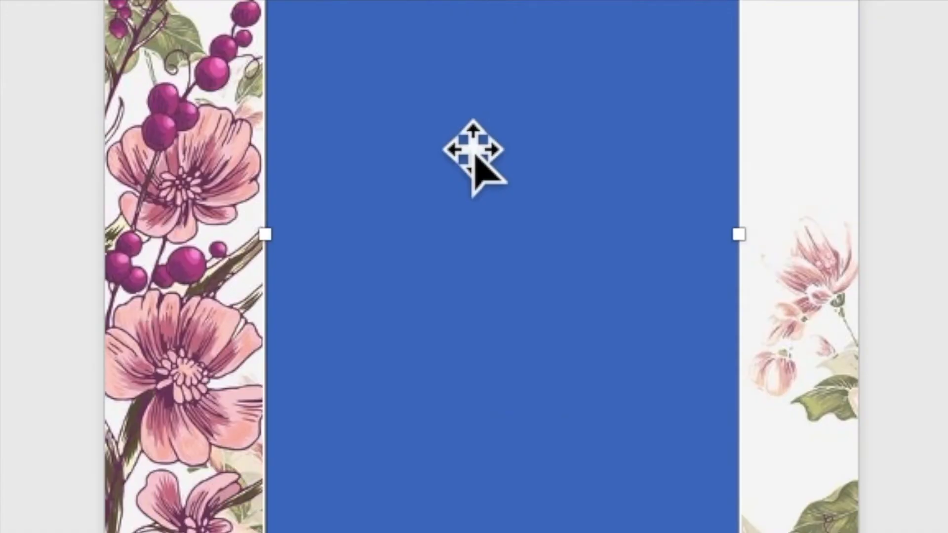
pyautogui.rightClick(473, 148)
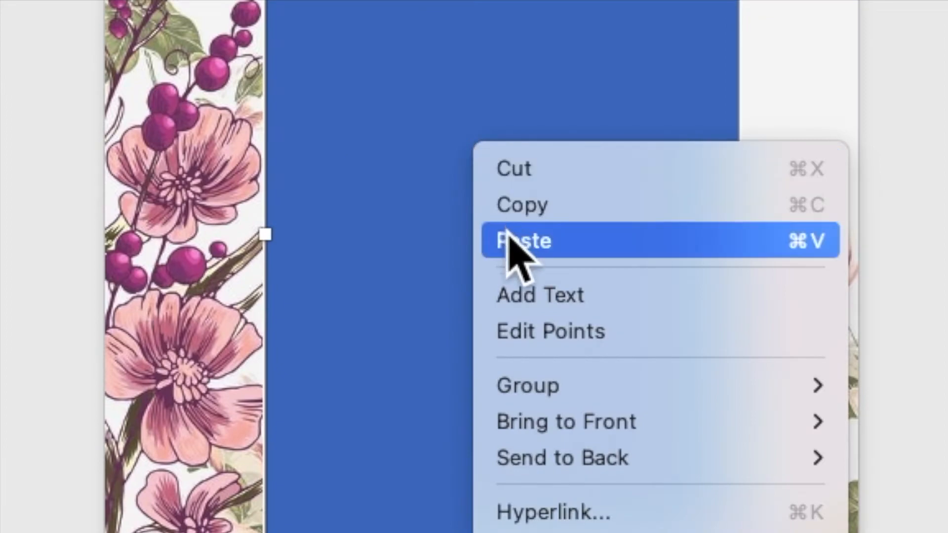
# - Type TOGETHER WITH THEIR FAMILIES, the groom's name, and AND with the bride's name on separate lines
pyautogui.click(531, 298)
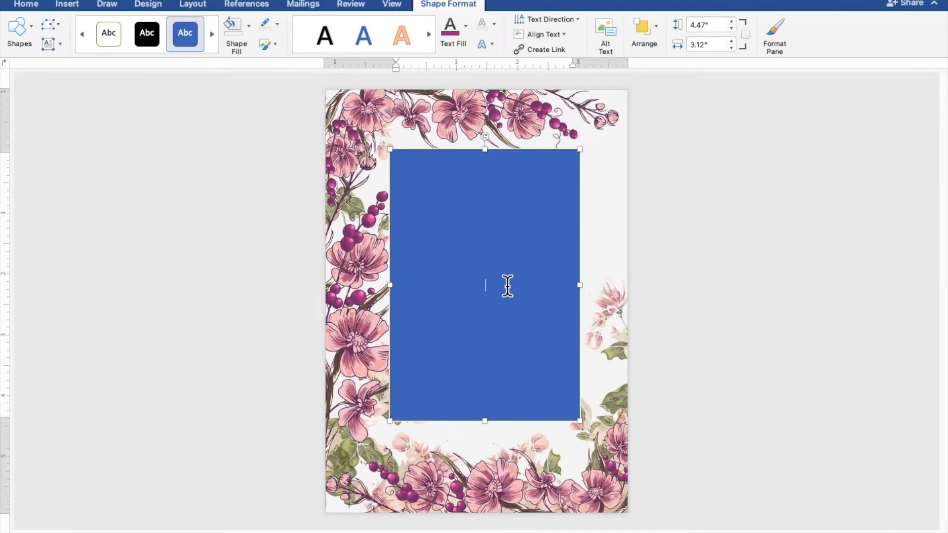
pyautogui.scroll(7, 507, 286)
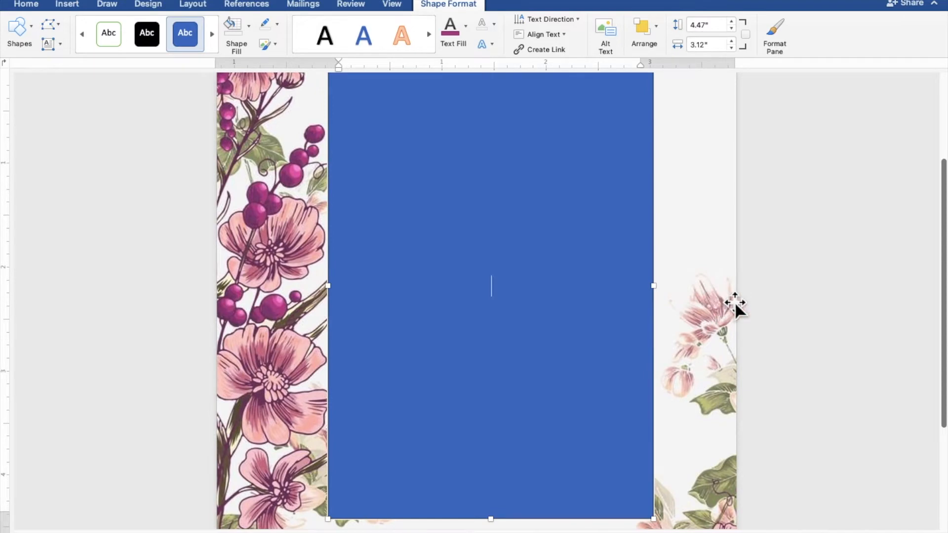
pyautogui.write('O')
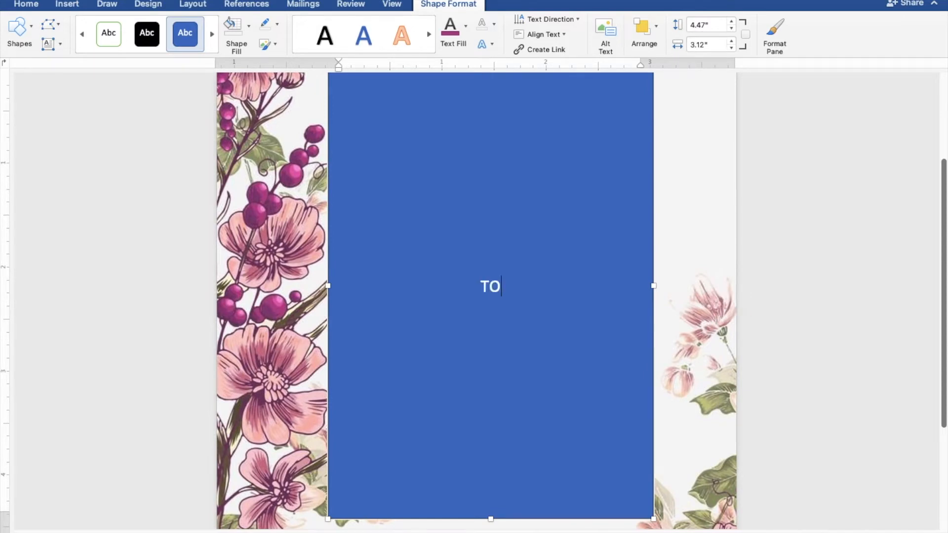
pyautogui.write('GETH')
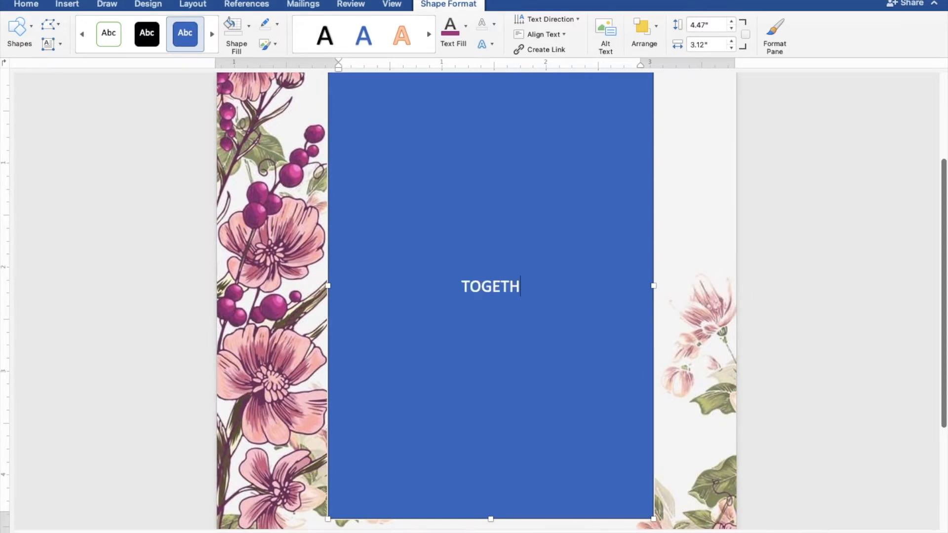
pyautogui.write('ER WITH THEIR FA')
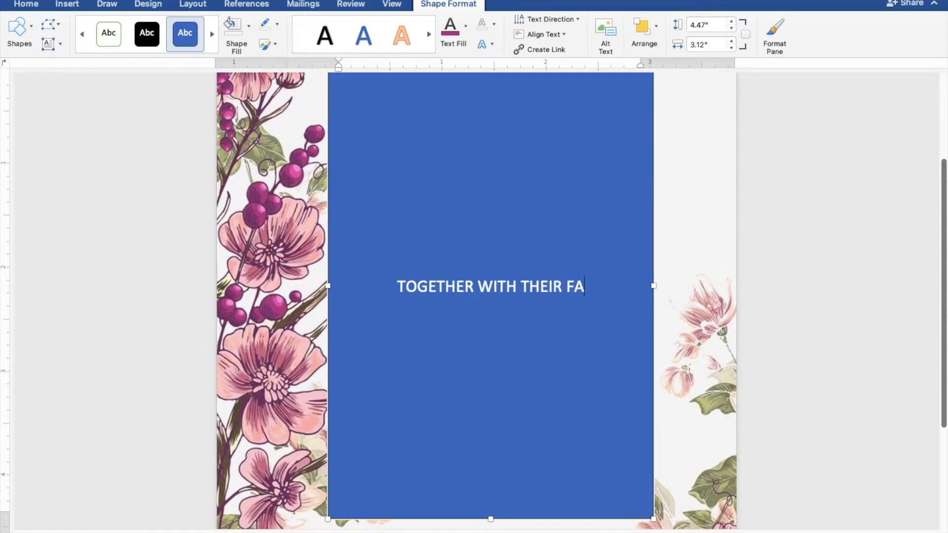
pyautogui.write('MILIES')
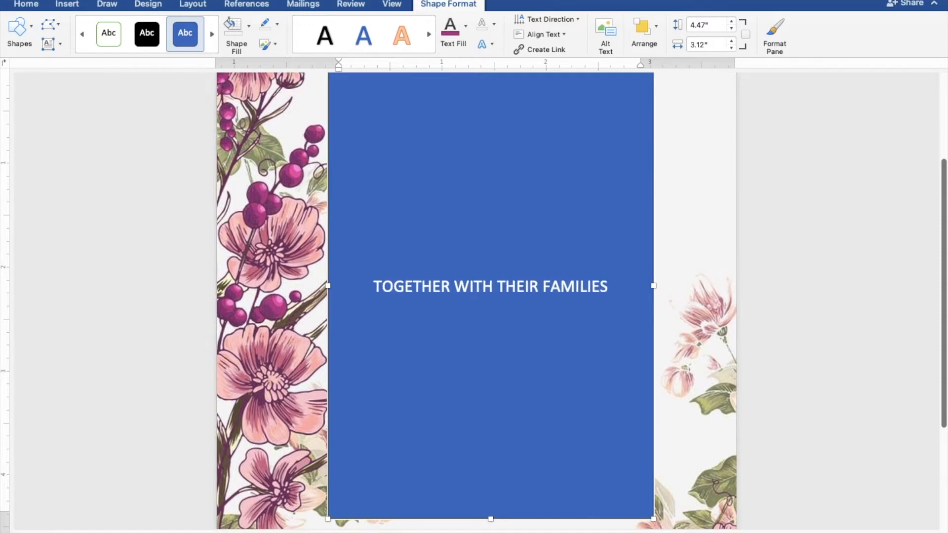
pyautogui.press('Return')
pyautogui.press('Return')
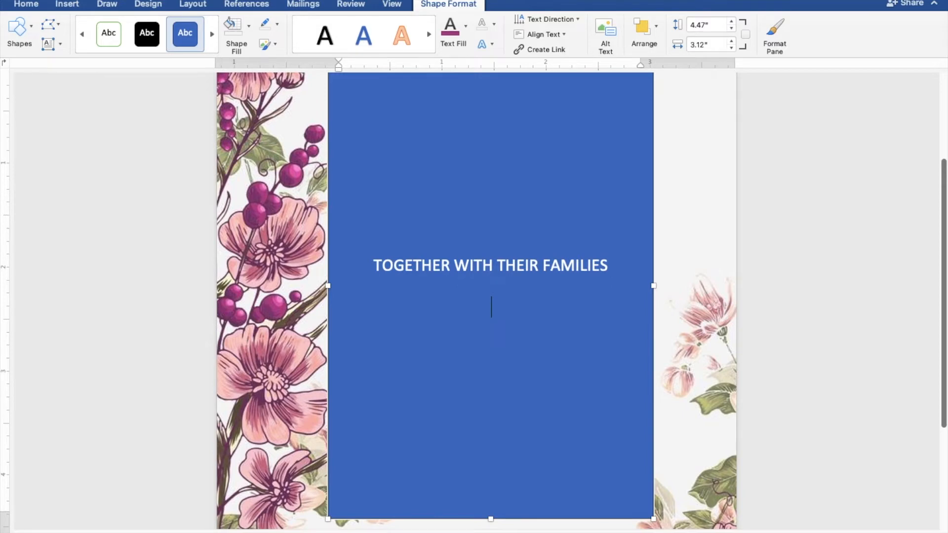
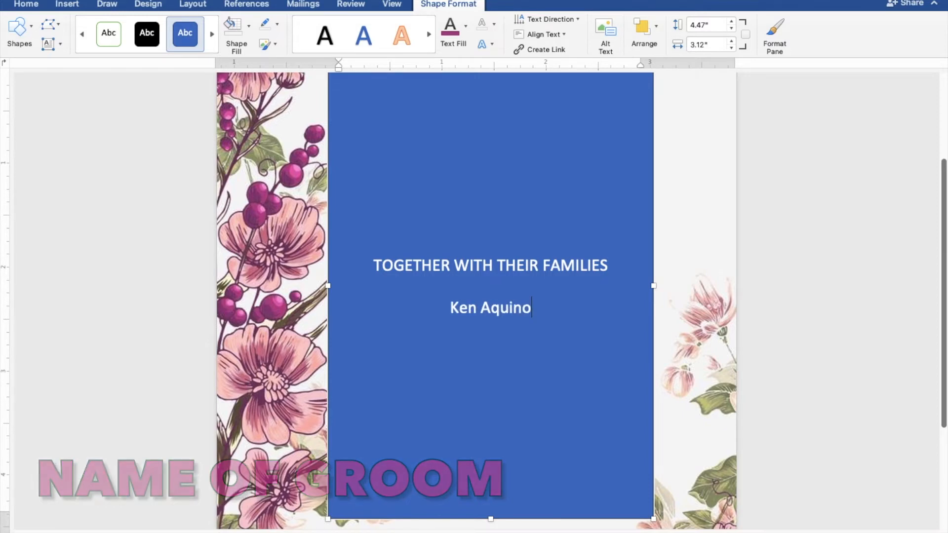
pyautogui.press('Return')
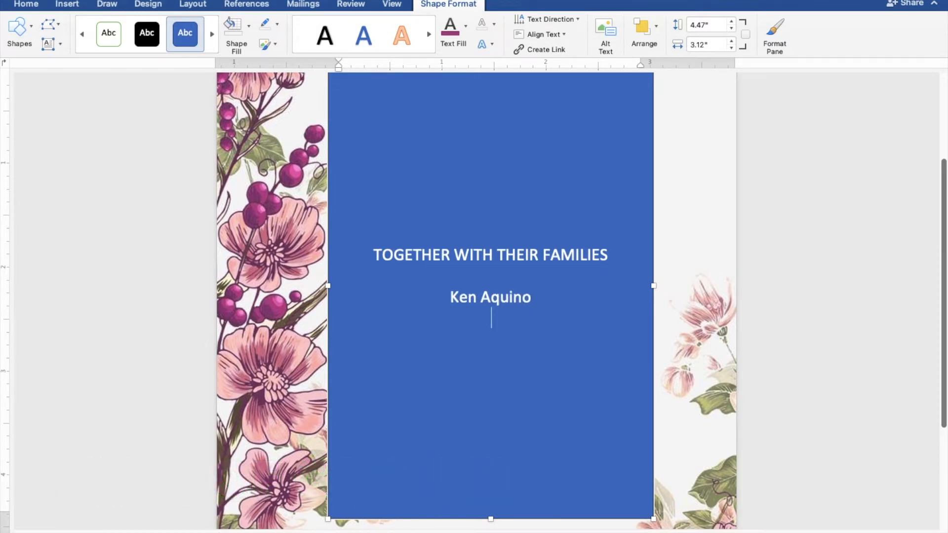
pyautogui.write('AND ')
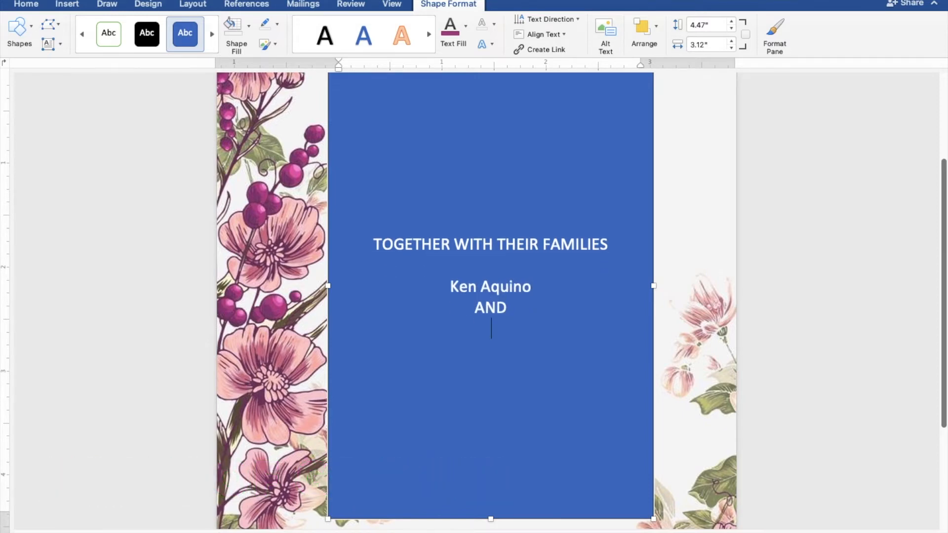
pyautogui.press('Return')
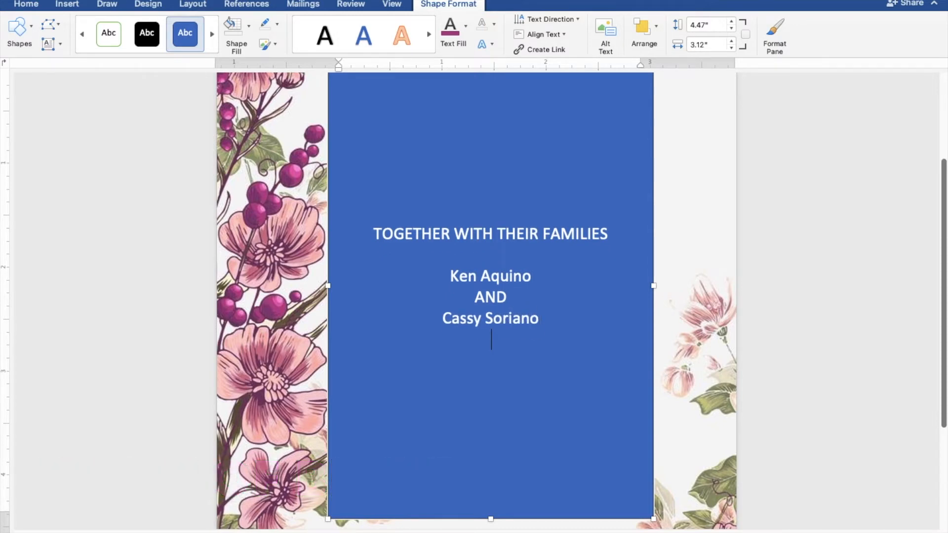
pyautogui.press('Return')
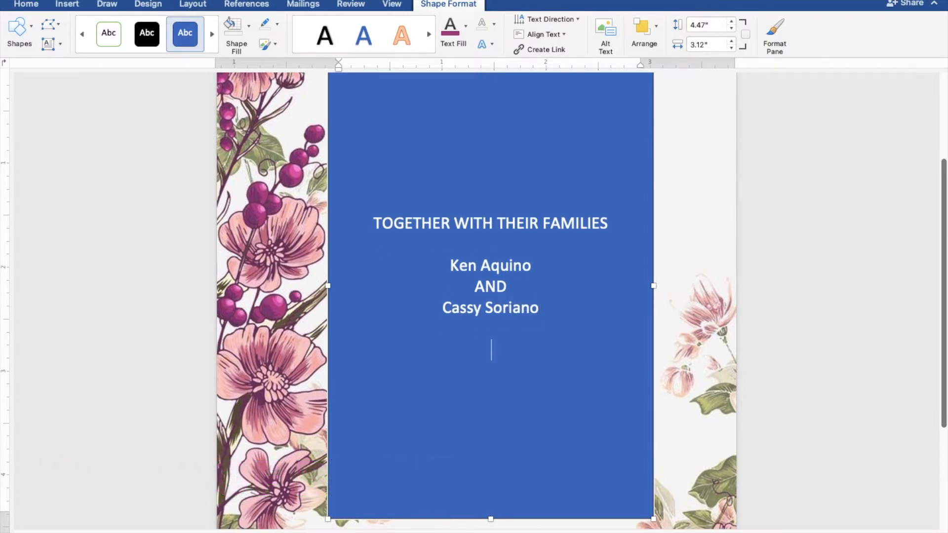
# - Add REQUEST THE PLEASURE OF YOUR PRESENCE, the JOYFULLY UNITE IN MARRIAGE line, SUNDAY, and MARCH 27, 2022
pyautogui.write('REQUEST THE PLEASURE')
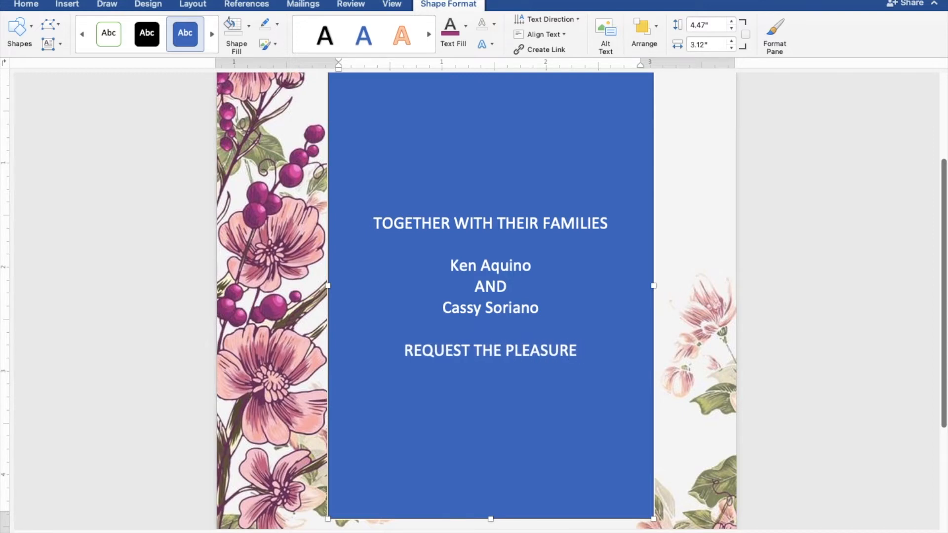
pyautogui.write(' OF Y')
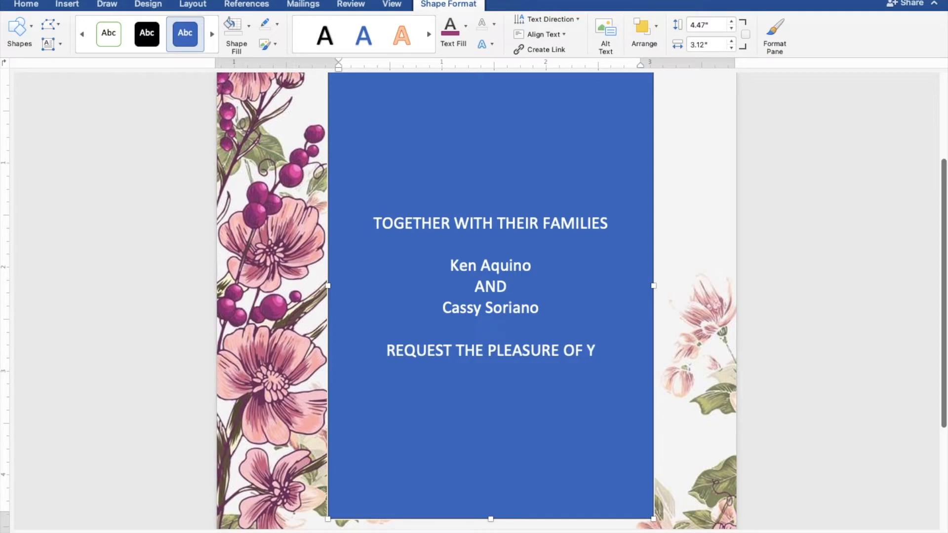
pyautogui.write('OUR PRESENCE')
pyautogui.press('Return')
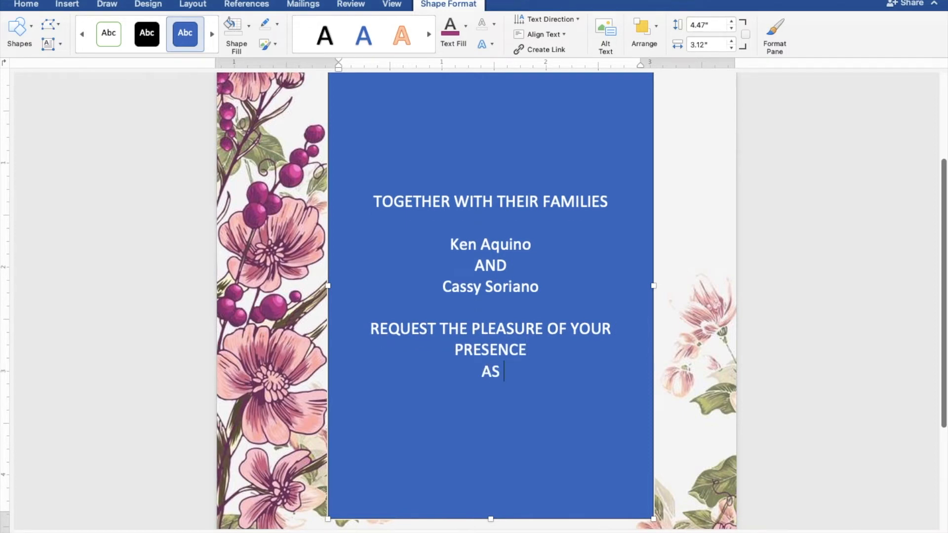
pyautogui.write('HEY')
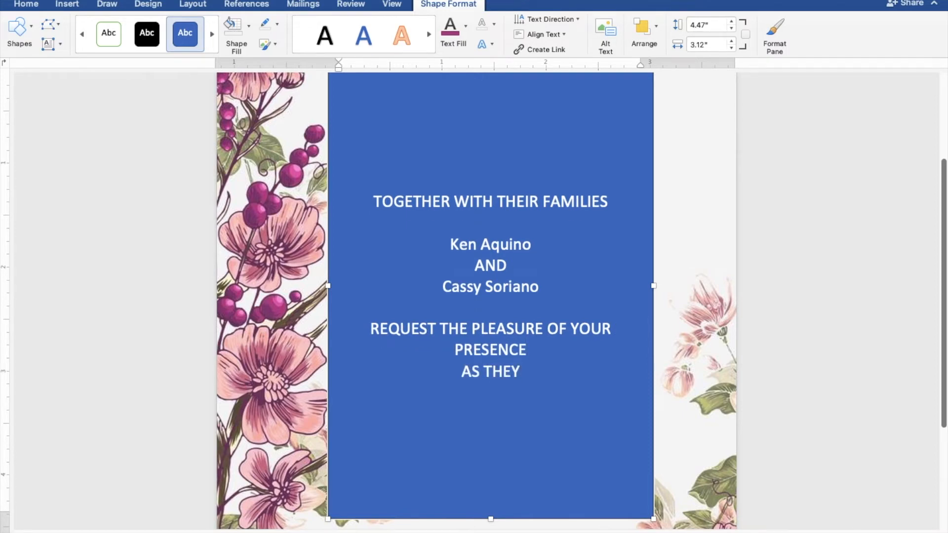
pyautogui.write(' JOY')
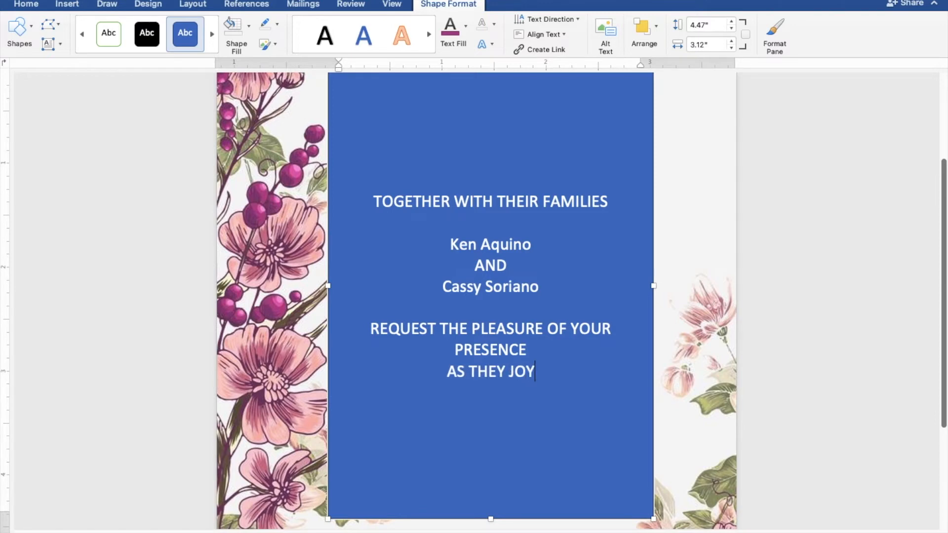
pyautogui.write('FULLY')
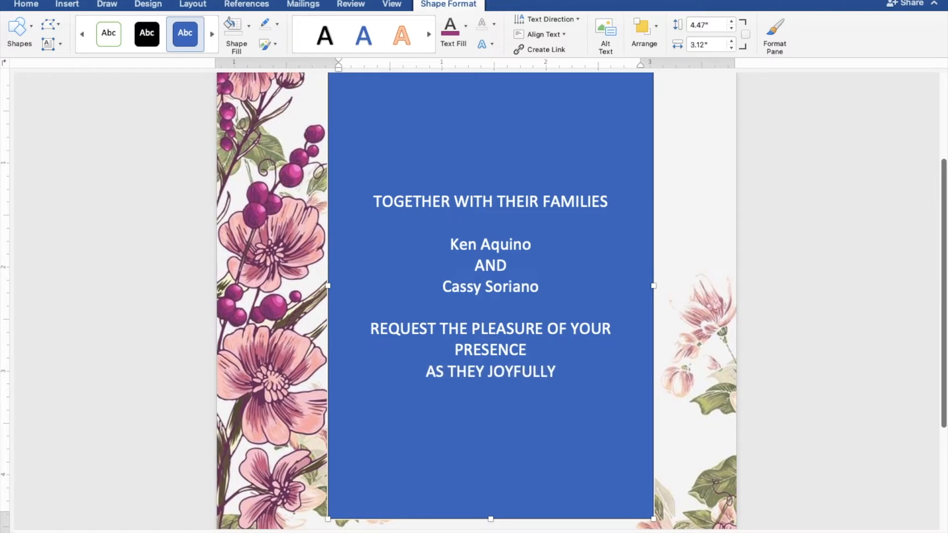
pyautogui.write(' UNI')
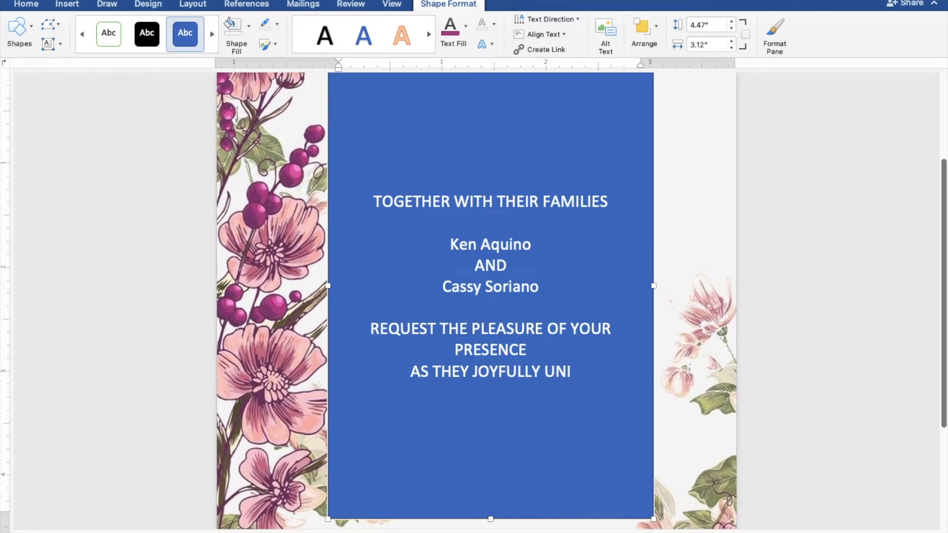
pyautogui.write('TE')
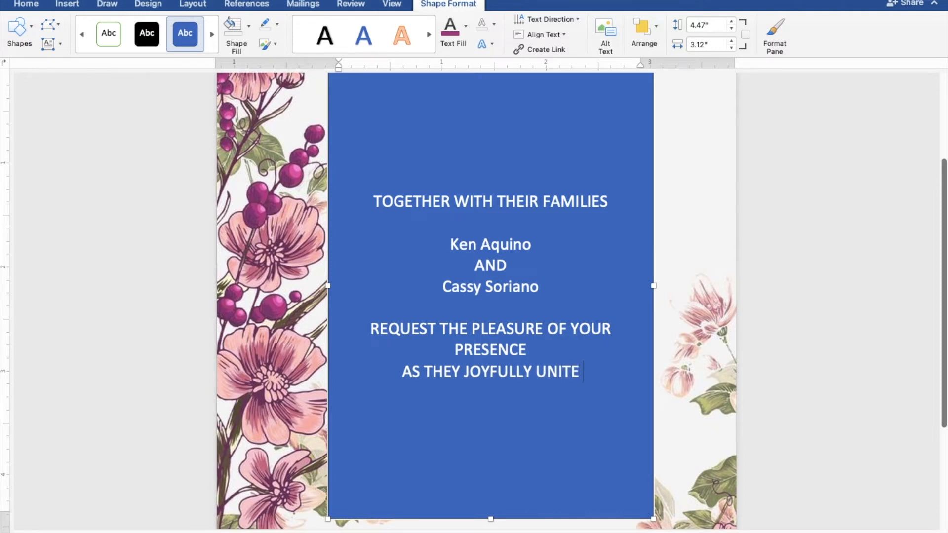
pyautogui.write(' IN')
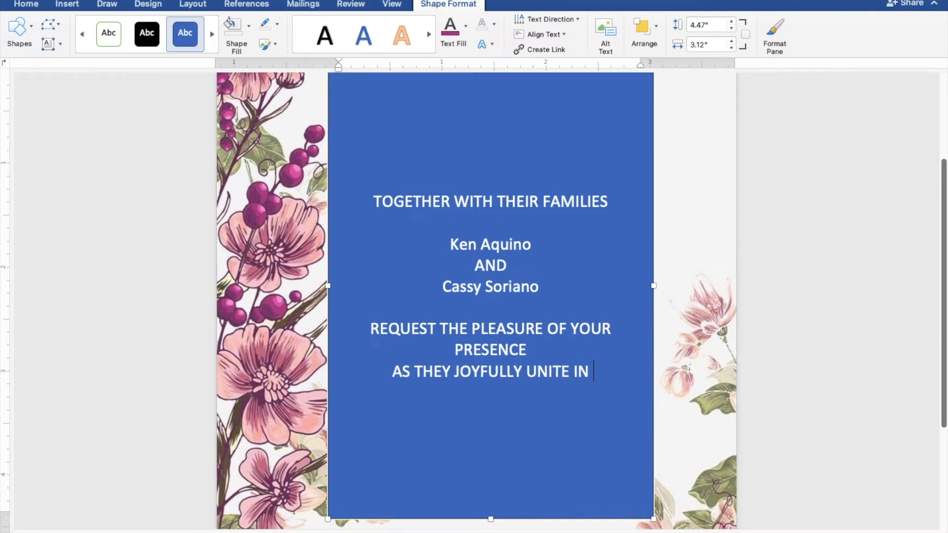
pyautogui.write(' MARRIAGE')
pyautogui.press('Return')
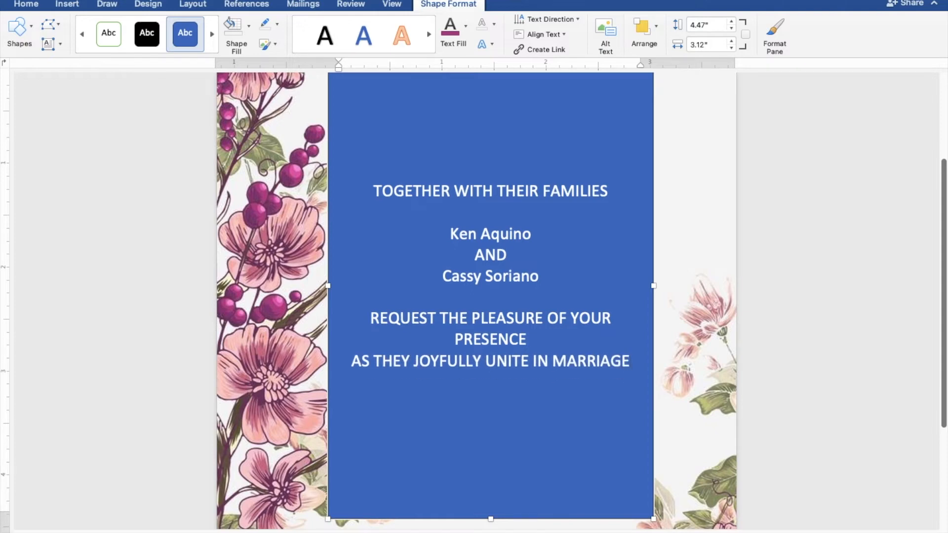
pyautogui.press('Return')
pyautogui.write('SU')
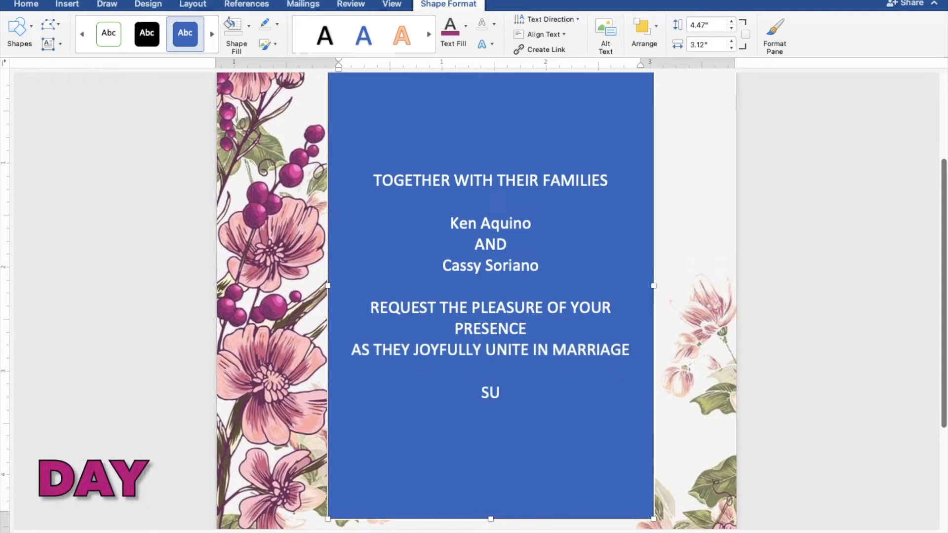
pyautogui.write('NDAY')
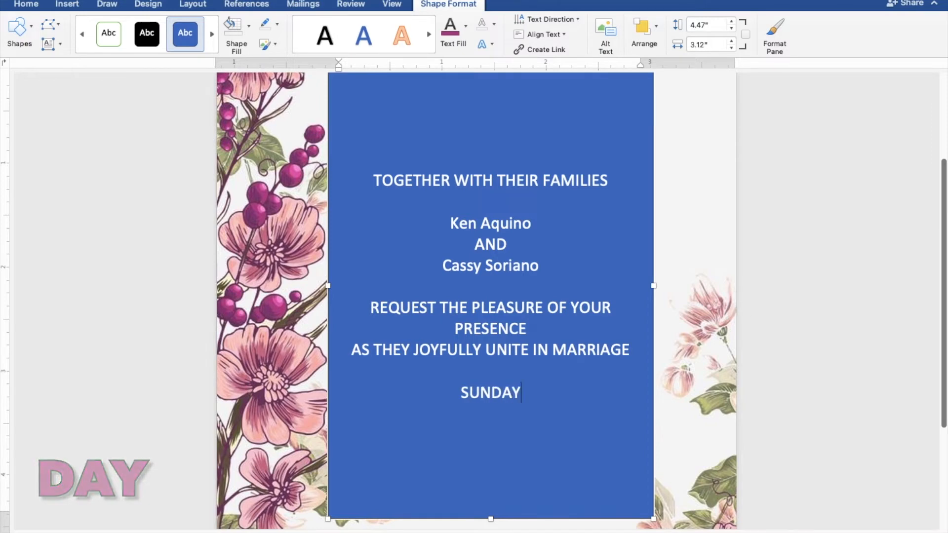
pyautogui.press('Return')
pyautogui.write('M')
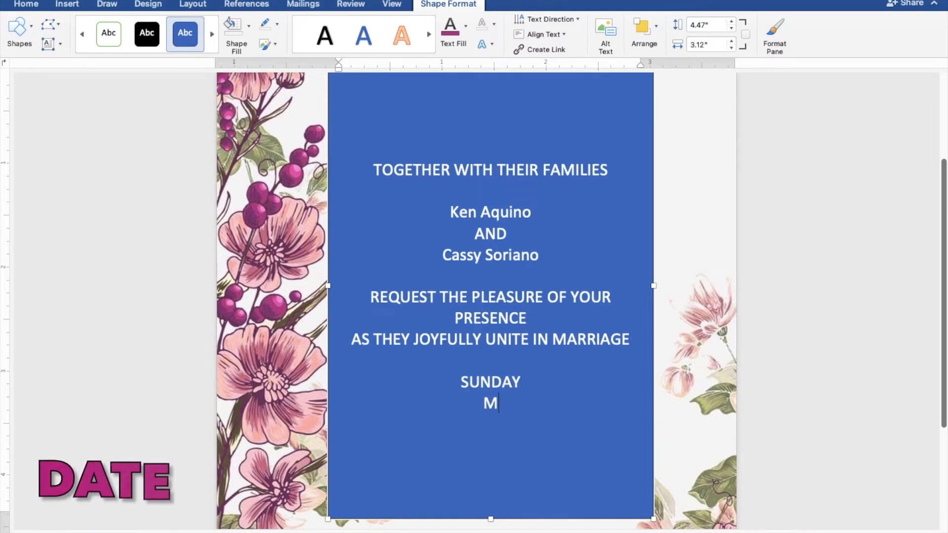
pyautogui.write('ARCH')
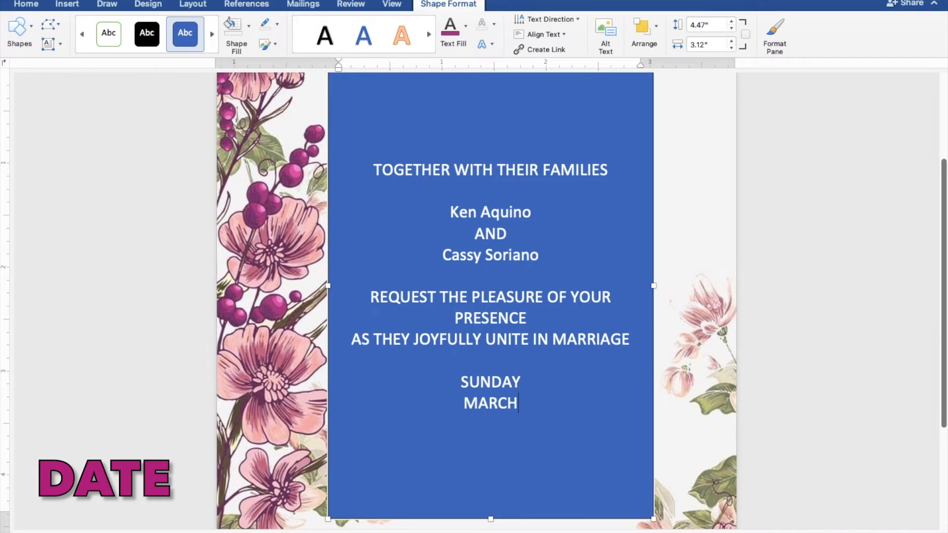
pyautogui.write(' 27,')
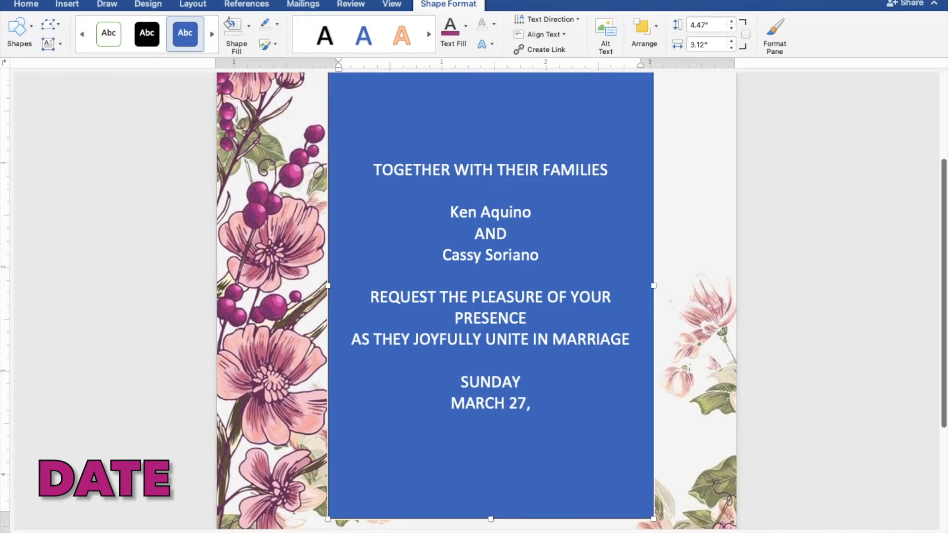
pyautogui.write(' 2022')
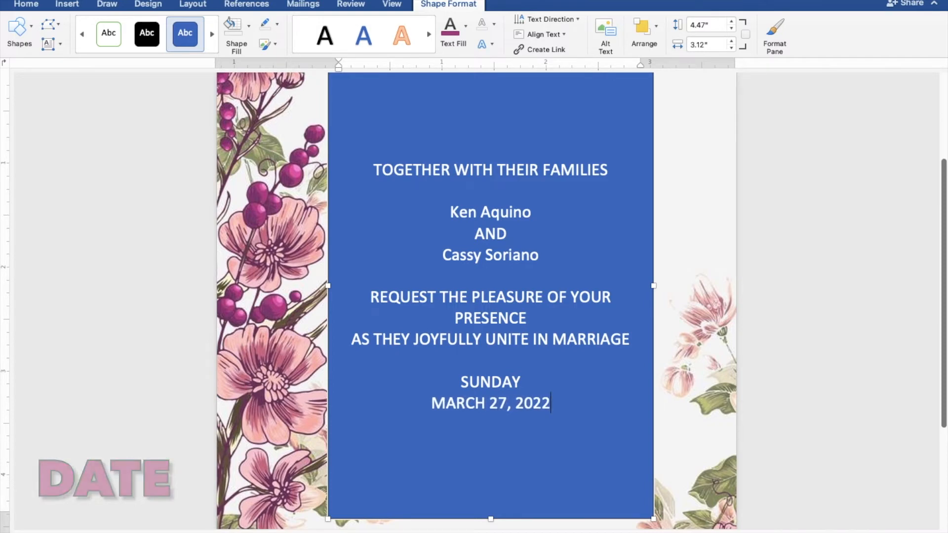
pyautogui.press('Return')
# - Add the lines TEN O'CLOCK IN THE MORNING, ST. THOMAS AQUINAS PARISH CHURCH, MANGALDAN PANGASINAN, and Reception to follow
pyautogui.write('T')
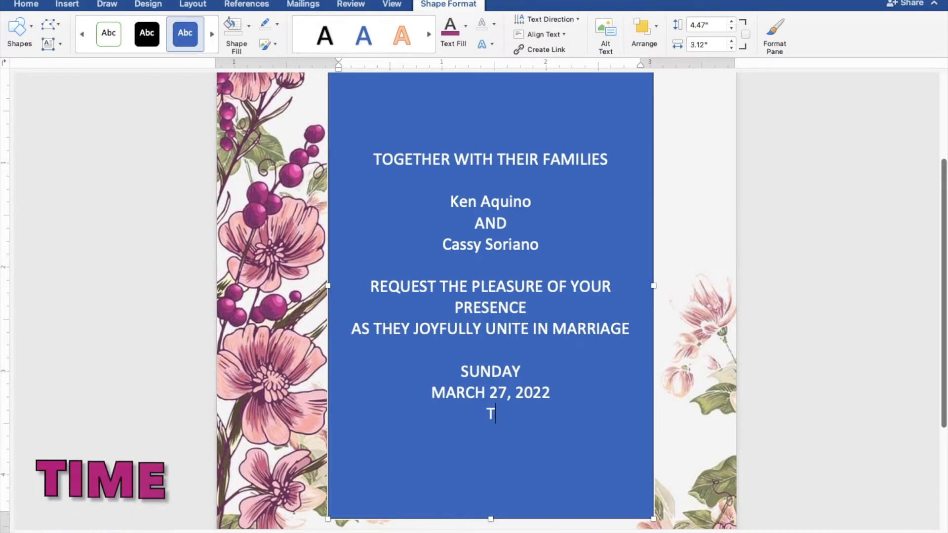
pyautogui.write('EN O')
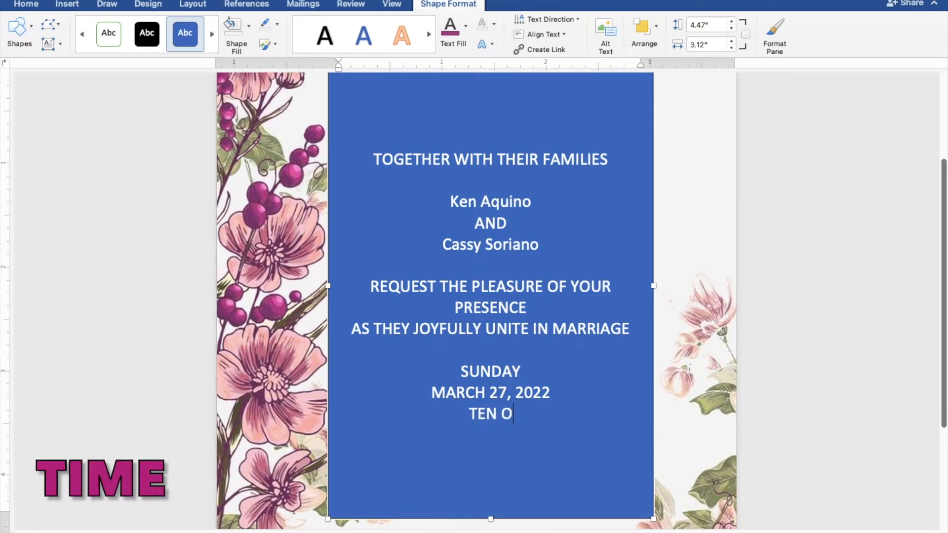
pyautogui.write("'CLOCK")
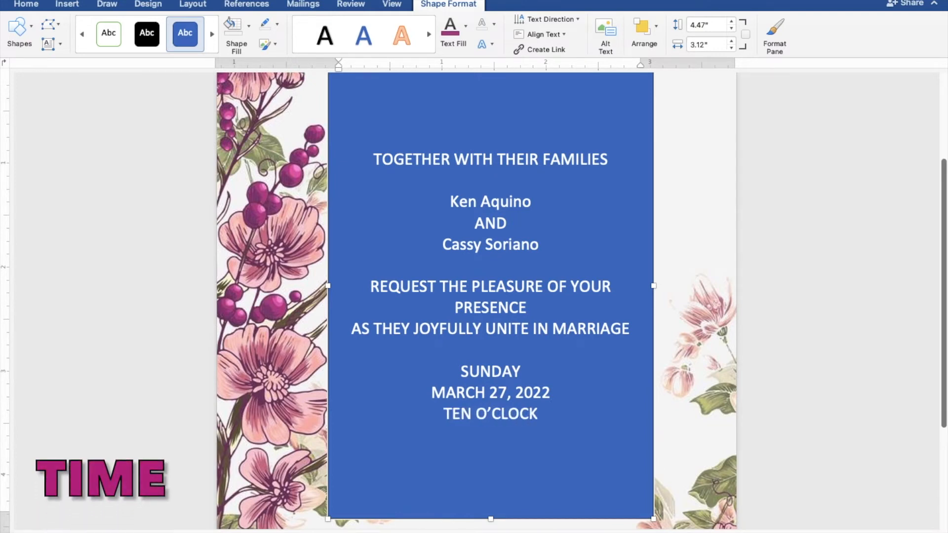
pyautogui.write(' IN')
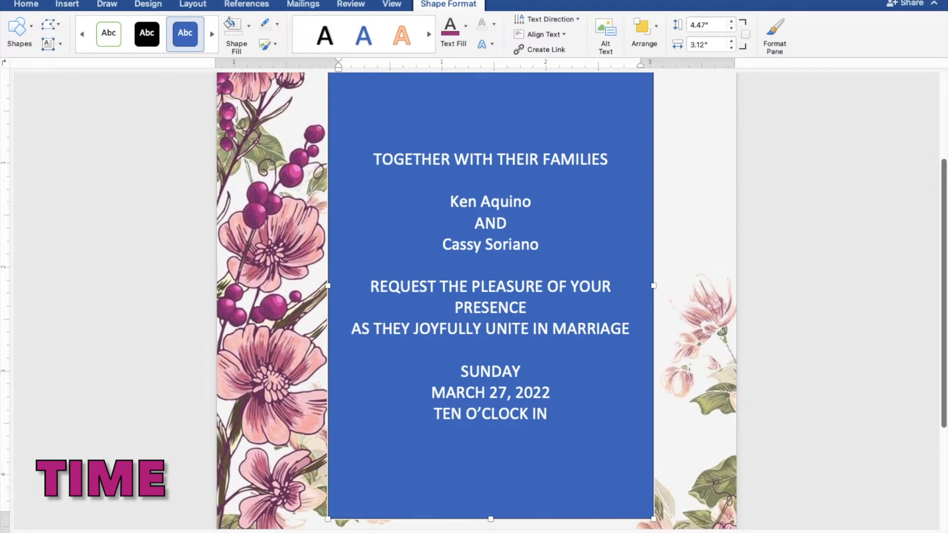
pyautogui.write(' THE MORNING')
pyautogui.press('Return')
pyautogui.write('ST. TH')
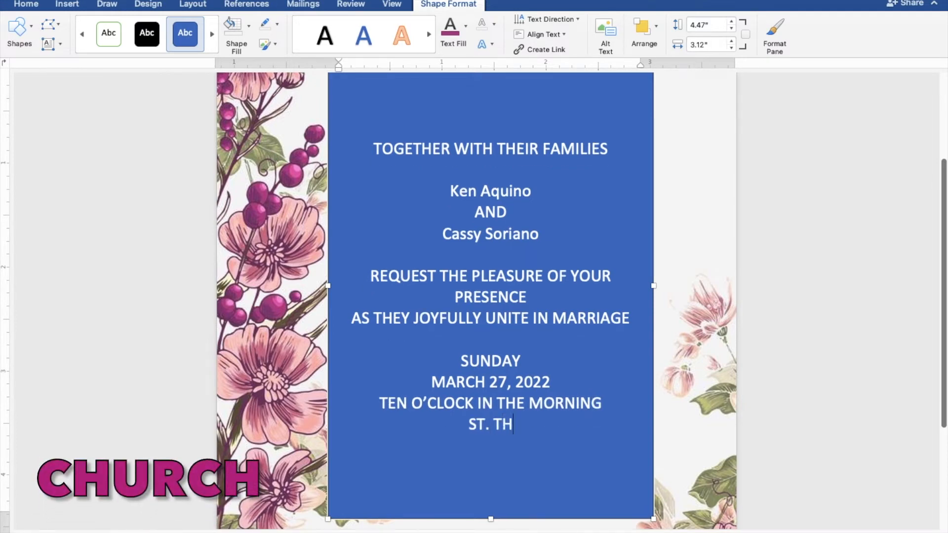
pyautogui.write('OMAS')
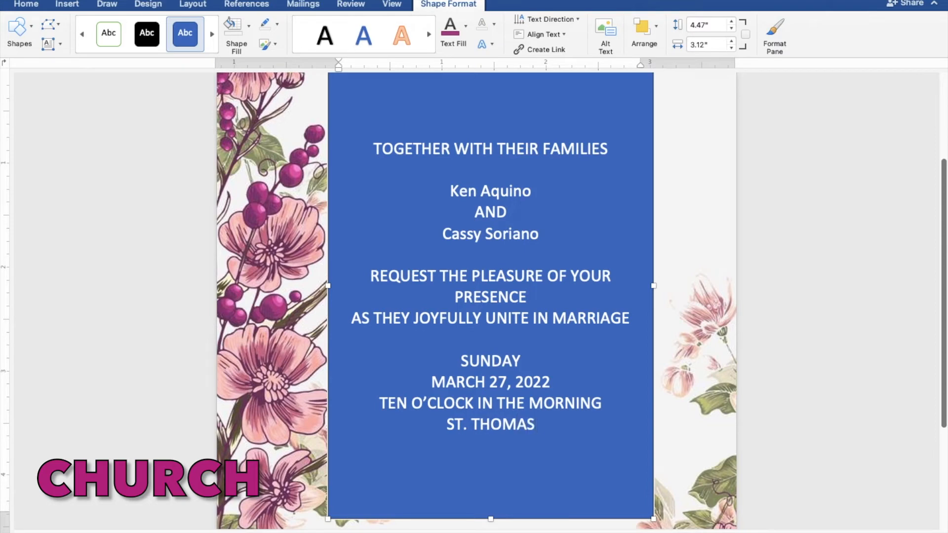
pyautogui.write(' AQUI')
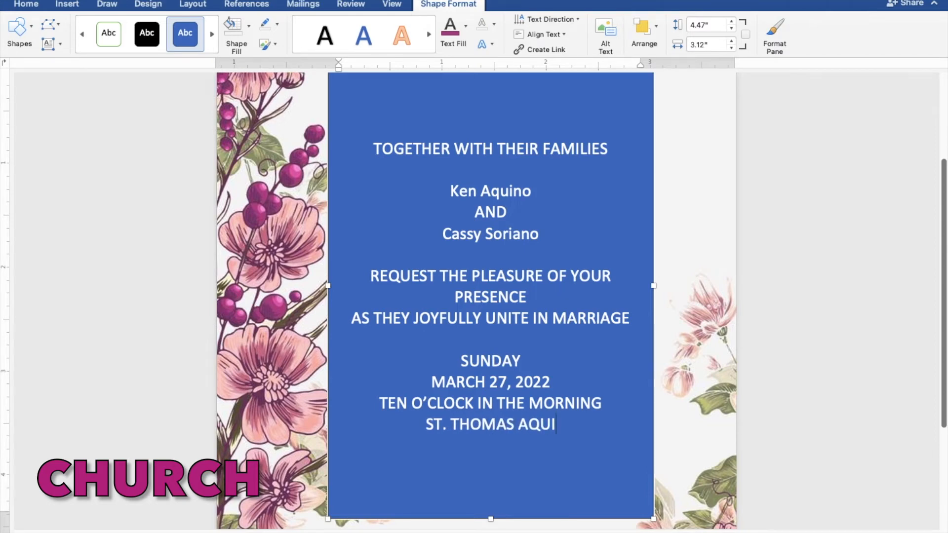
pyautogui.write('NAS PARISH')
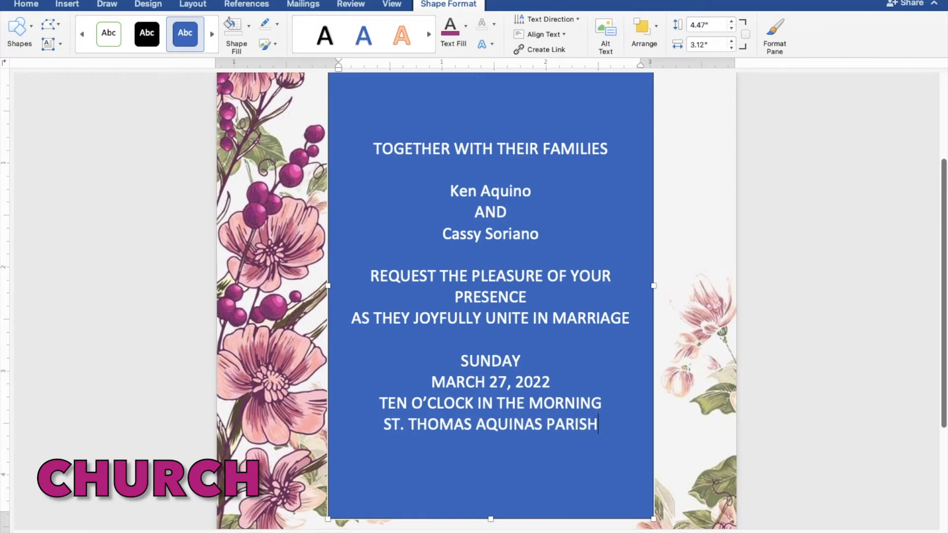
pyautogui.write(' CHU')
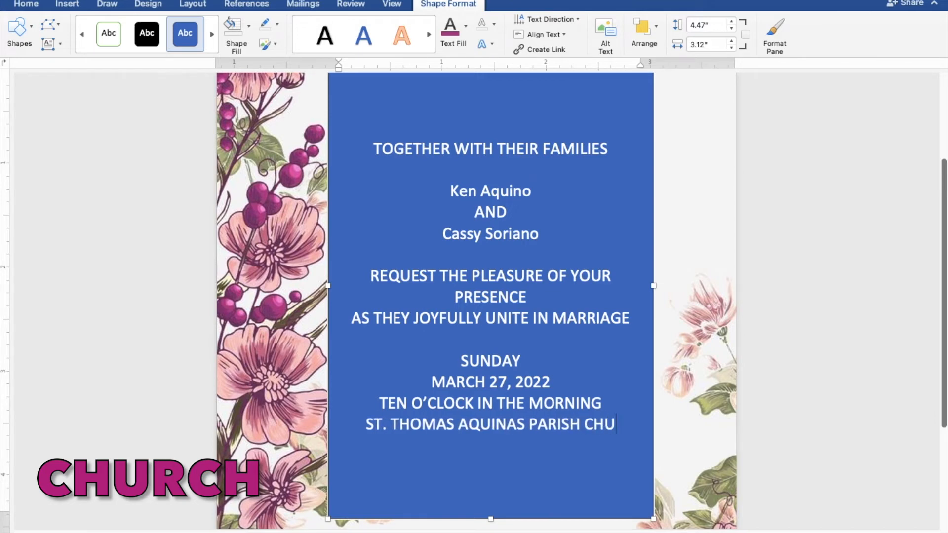
pyautogui.write('RCH')
pyautogui.press('Return')
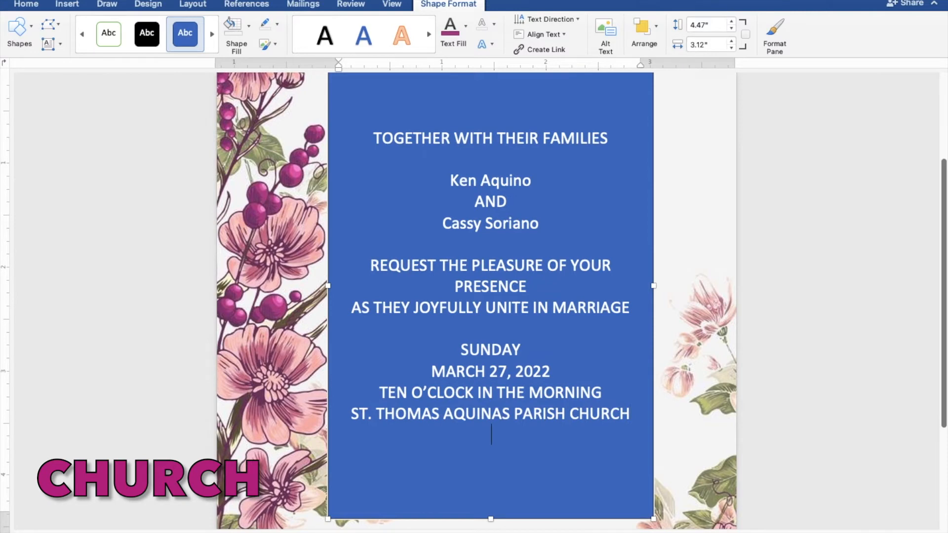
pyautogui.write('MANG')
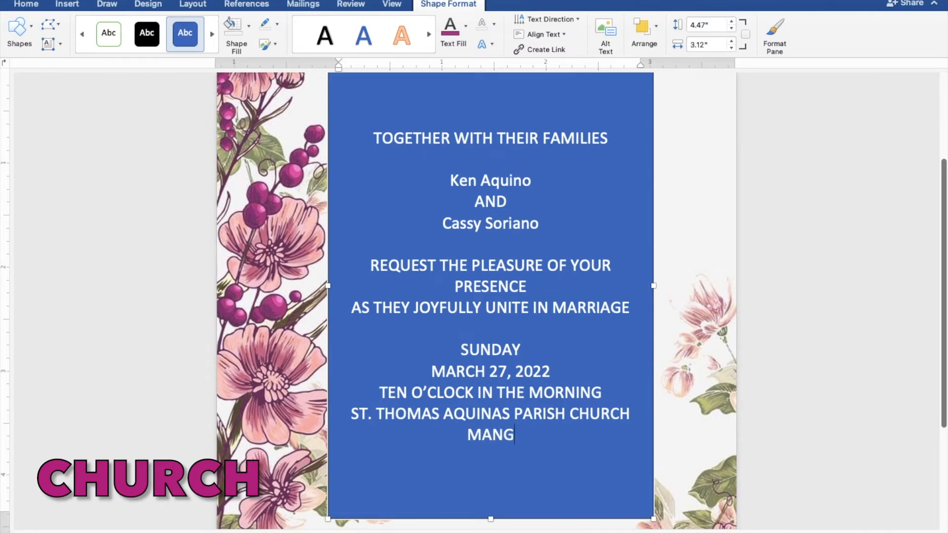
pyautogui.write('ALDAN')
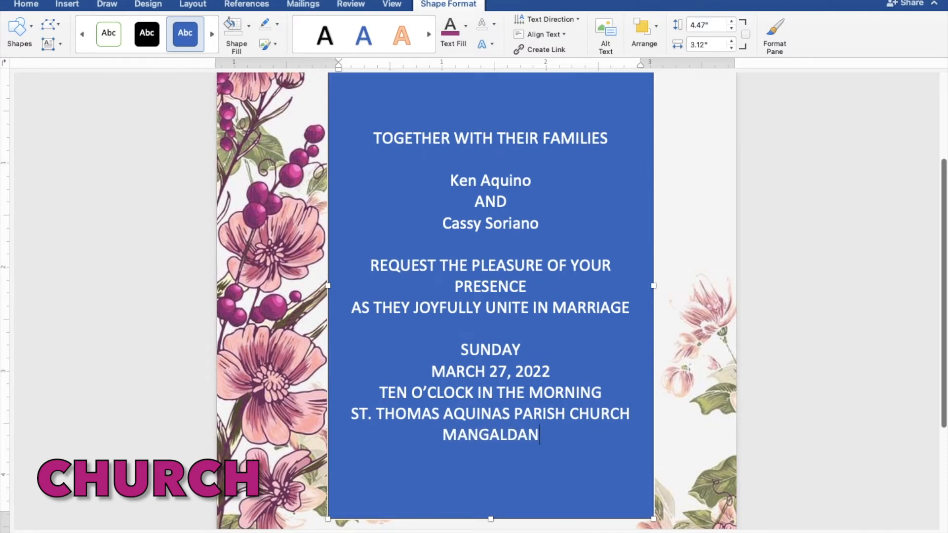
pyautogui.write(' PAN')
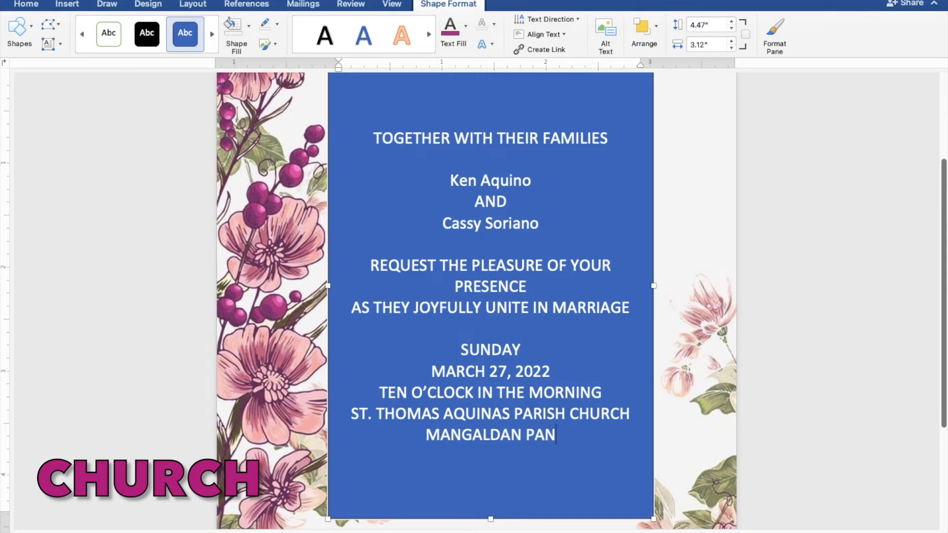
pyautogui.write('GASIN')
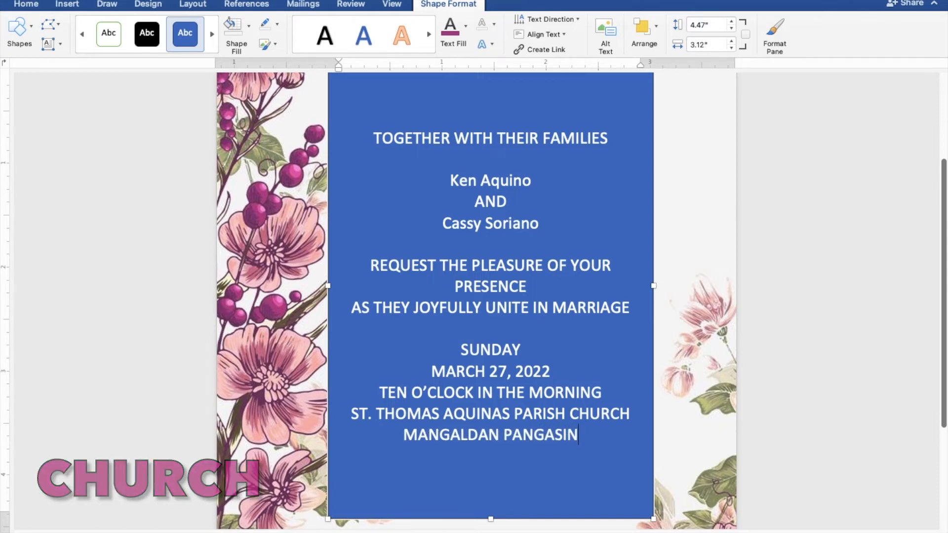
pyautogui.write('AN')
pyautogui.press('Return')
pyautogui.press('Return')
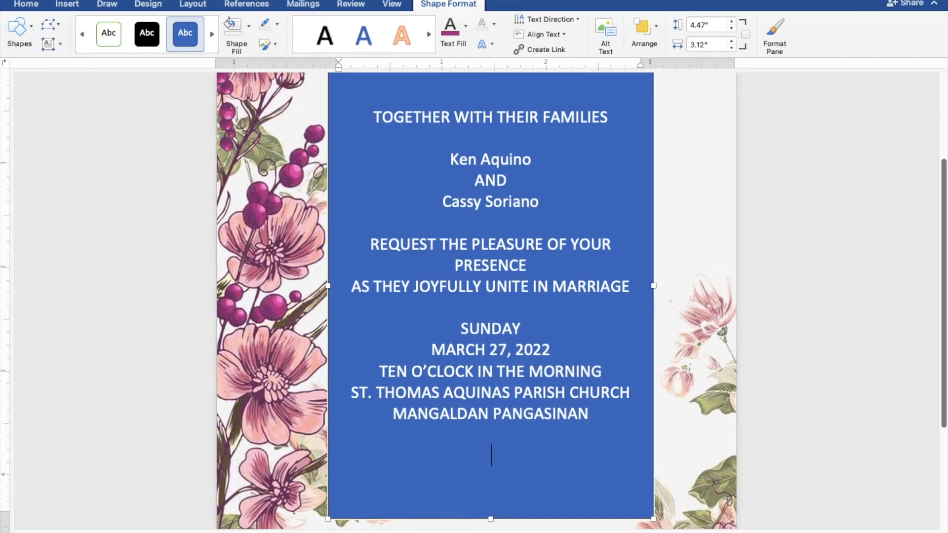
pyautogui.write('Reception to fo')
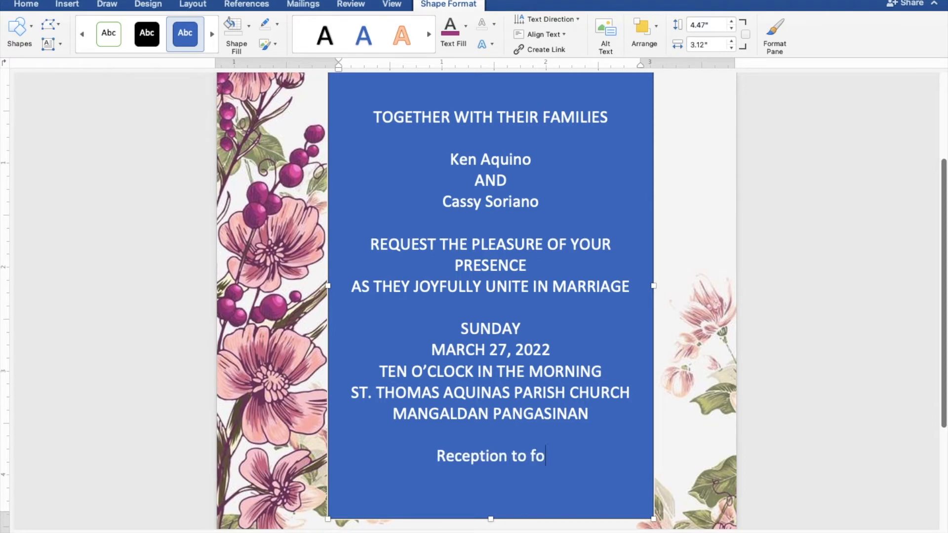
pyautogui.write('llow')
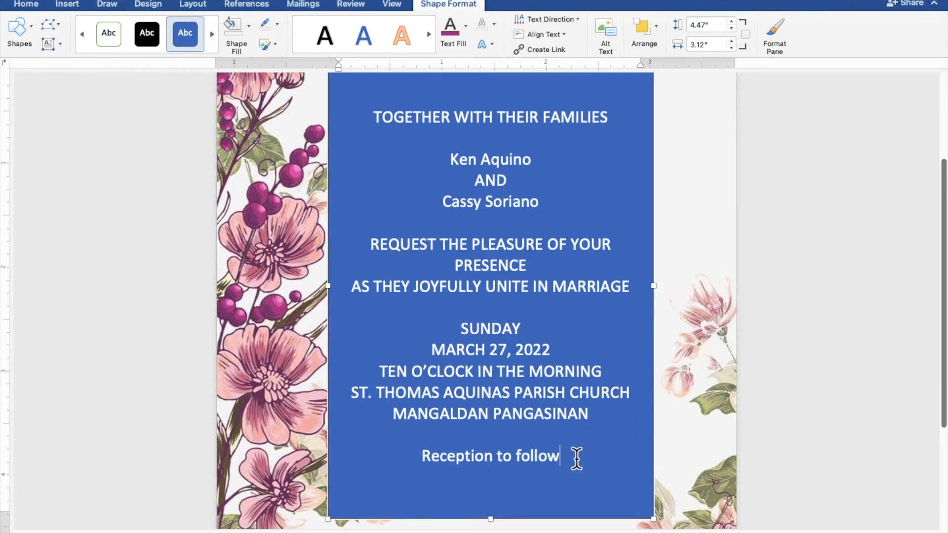
# - Give the text box No Fill and No Outline, and colour all the invitation text green
pyautogui.moveTo(563, 454); pyautogui.dragTo(374, 126)
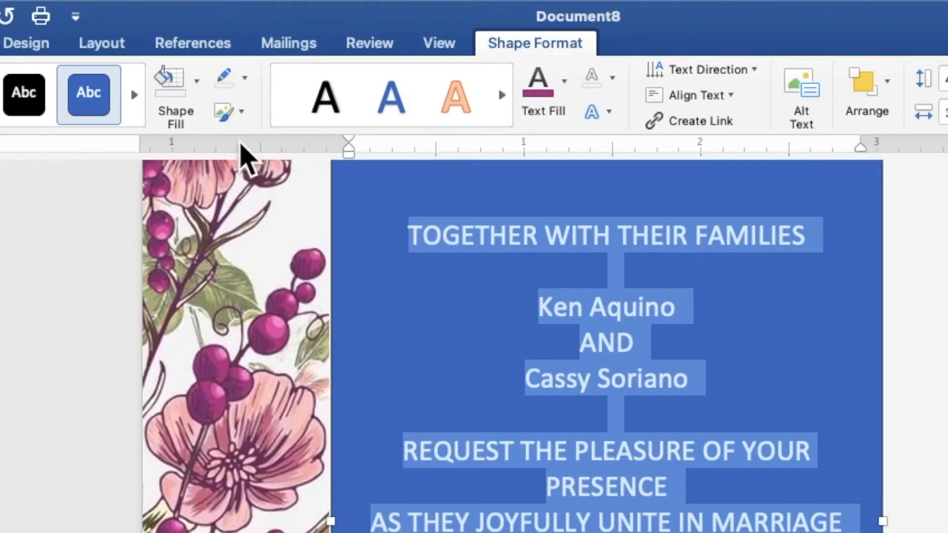
pyautogui.click(197, 81)
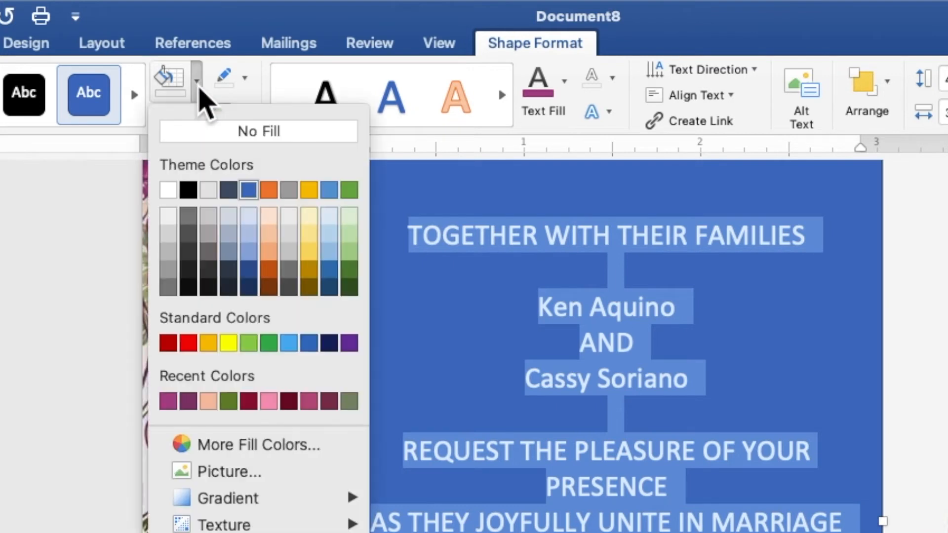
pyautogui.click(205, 129)
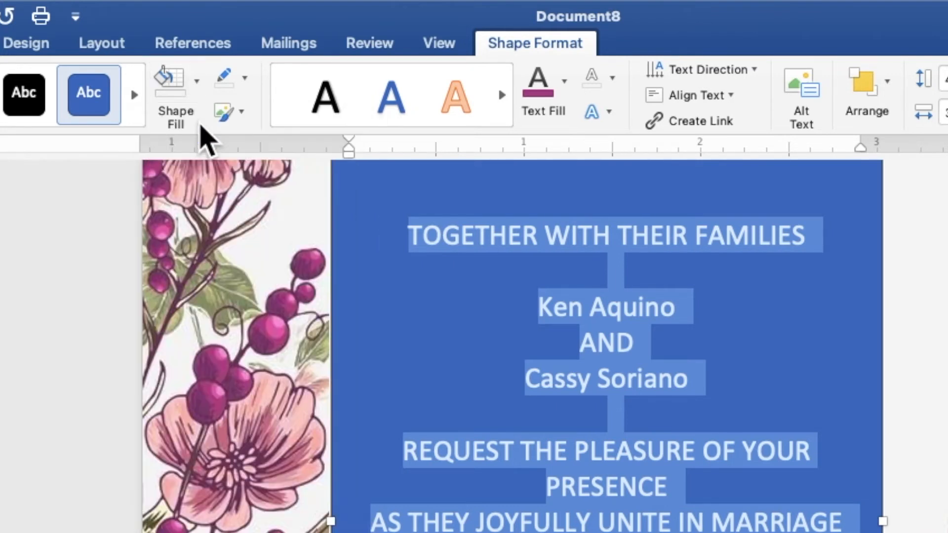
pyautogui.click(244, 78)
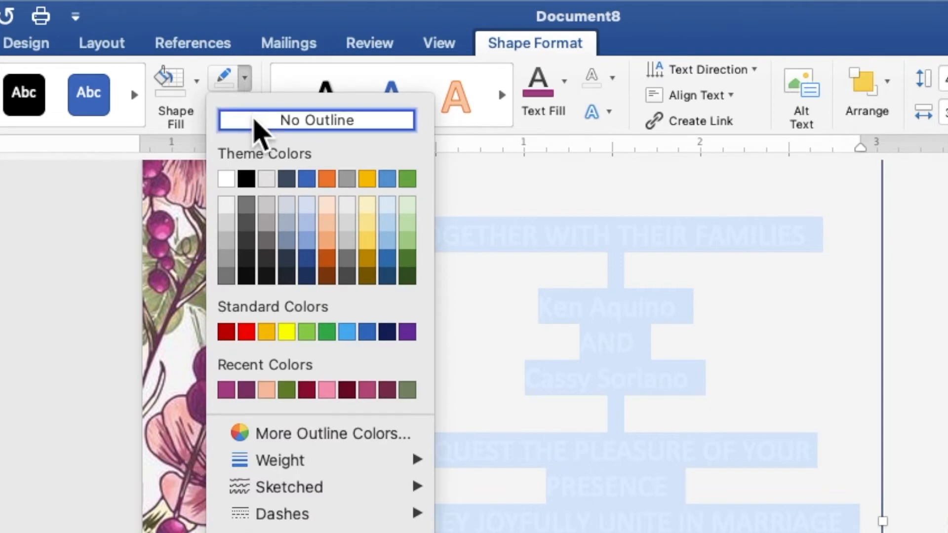
pyautogui.click(255, 121)
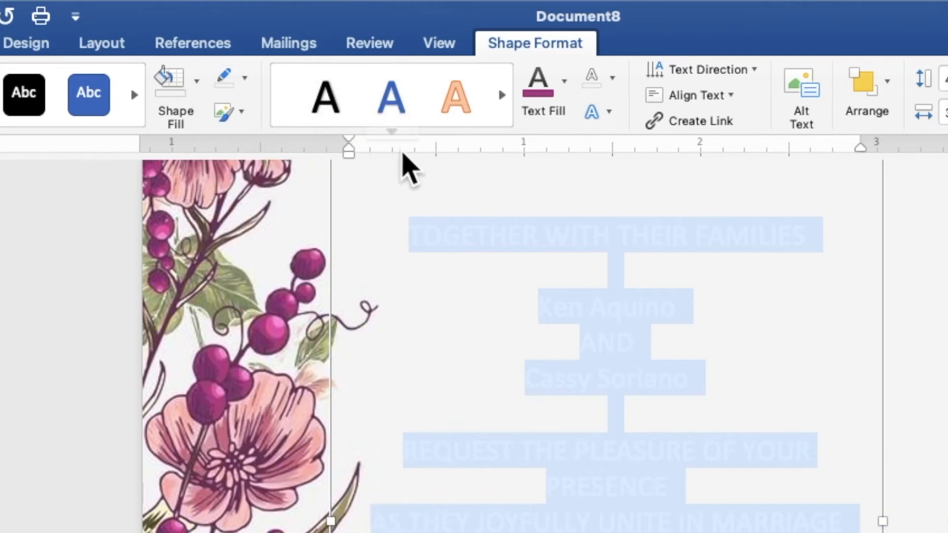
pyautogui.click(564, 82)
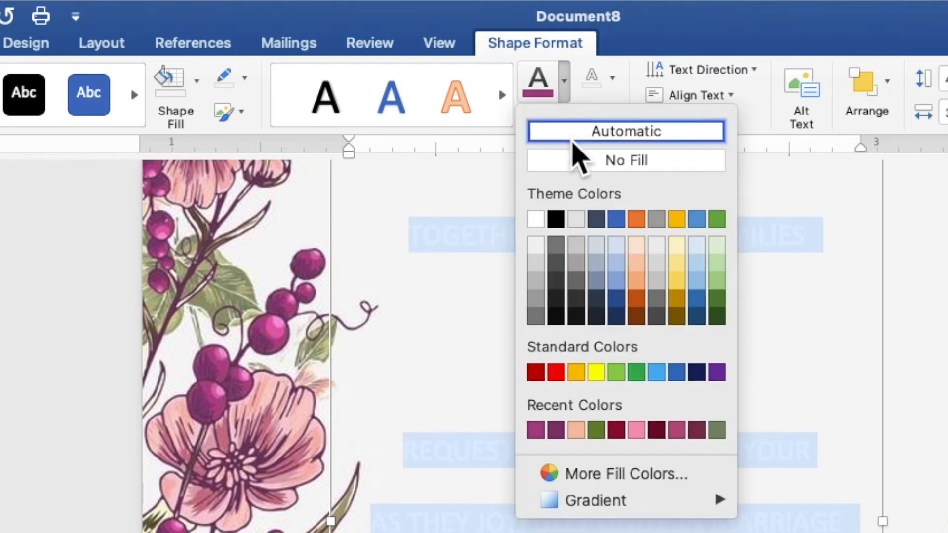
pyautogui.click(596, 430)
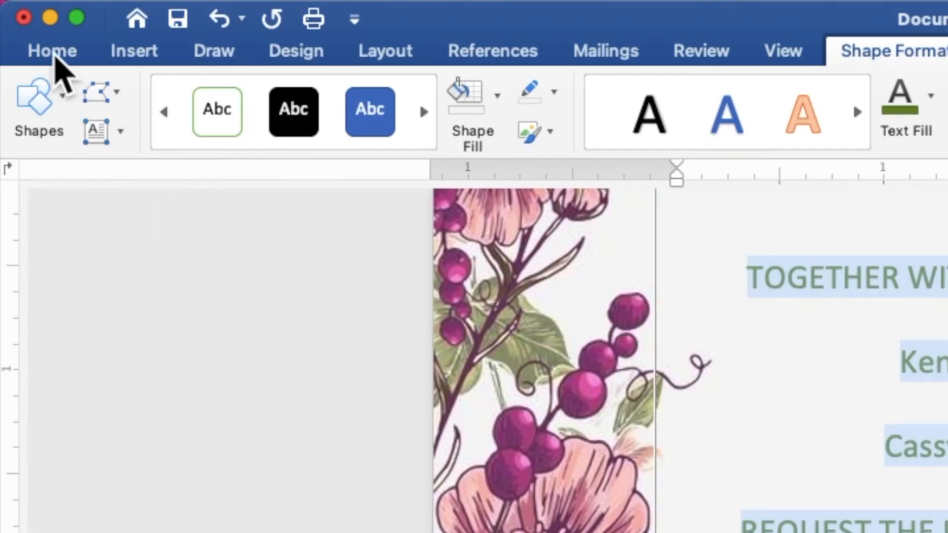
# - Set all the invitation text to Times New Roman at 9 pt
pyautogui.click(53, 55)
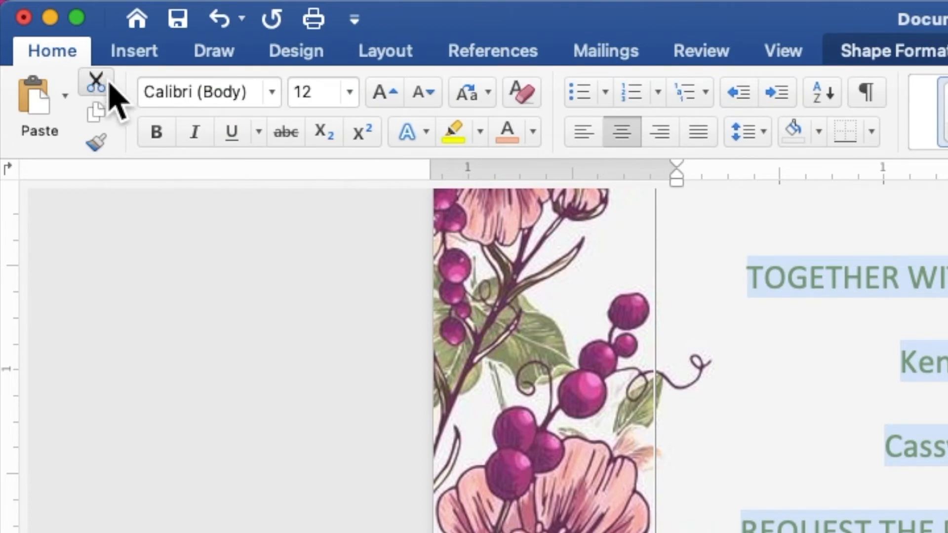
pyautogui.click(272, 92)
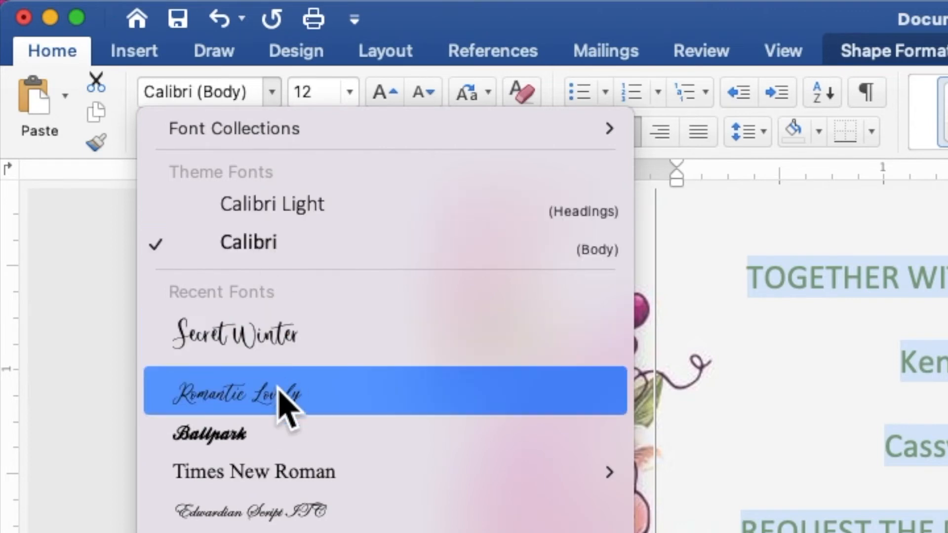
pyautogui.moveTo(277, 471)
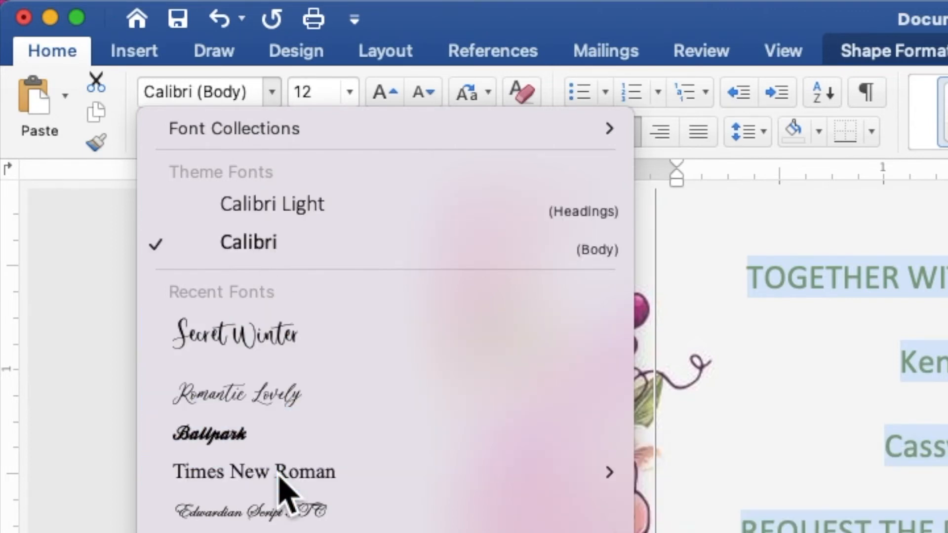
pyautogui.click(277, 482)
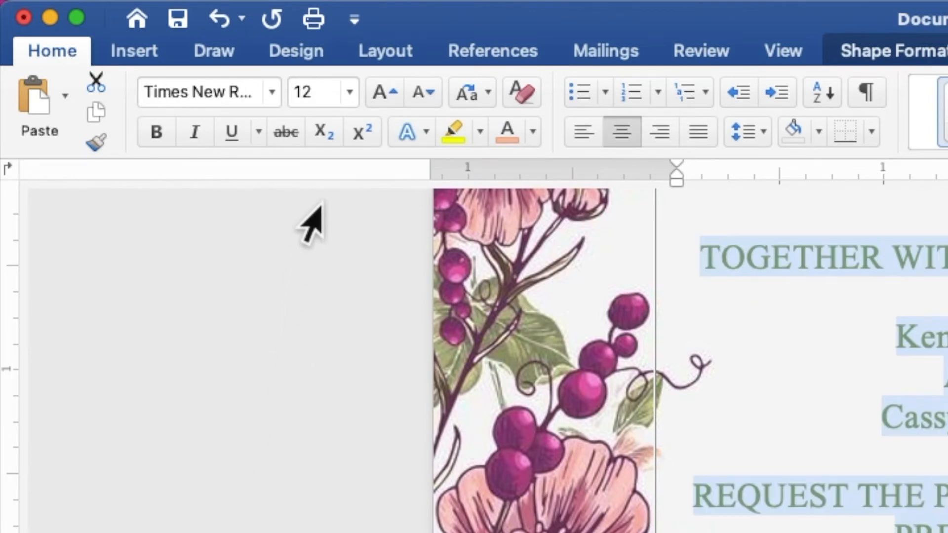
pyautogui.click(322, 92)
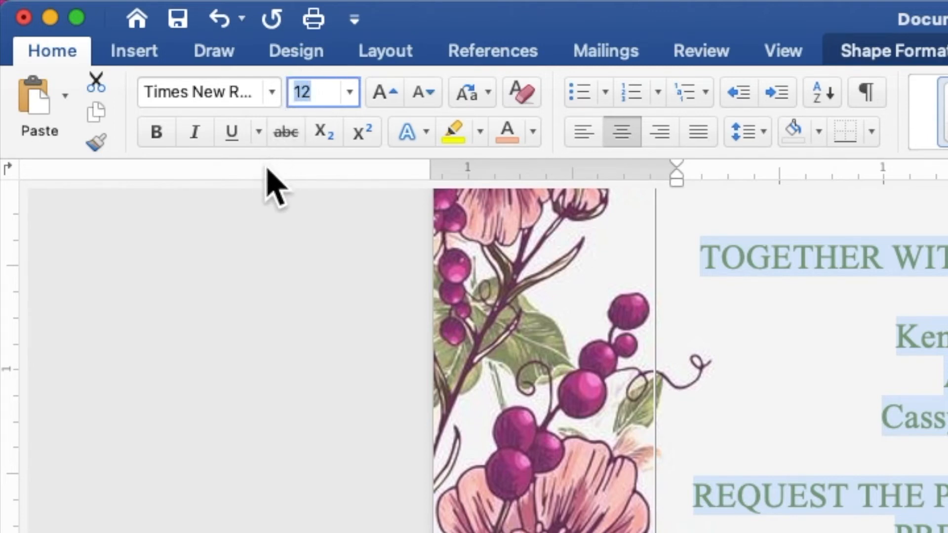
pyautogui.write('9')
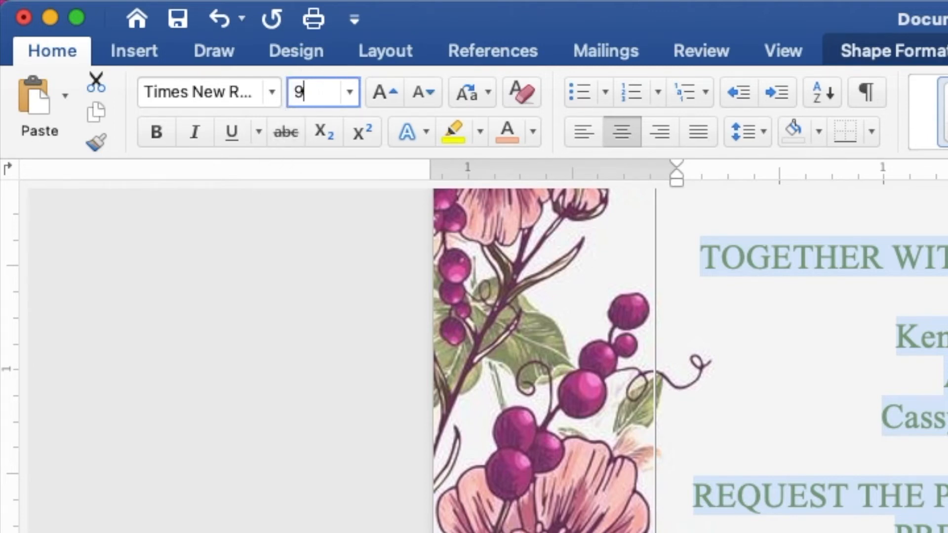
pyautogui.press('Return')
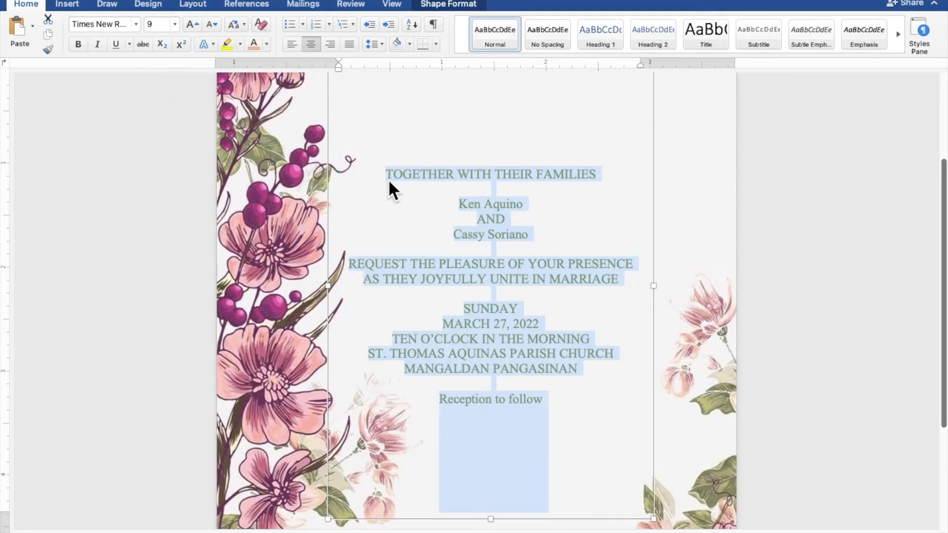
# - Select both name lines and apply Secret Winter font, 30 pt, in the purple recent colour
pyautogui.click(520, 209)
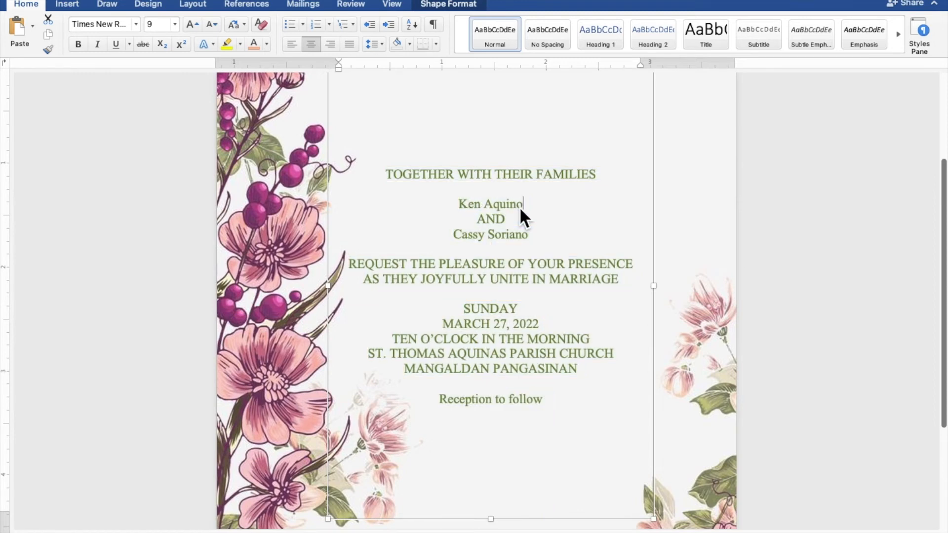
pyautogui.moveTo(519, 205); pyautogui.dragTo(464, 205)
pyautogui.moveTo(525, 234); pyautogui.dragTo(463, 235)
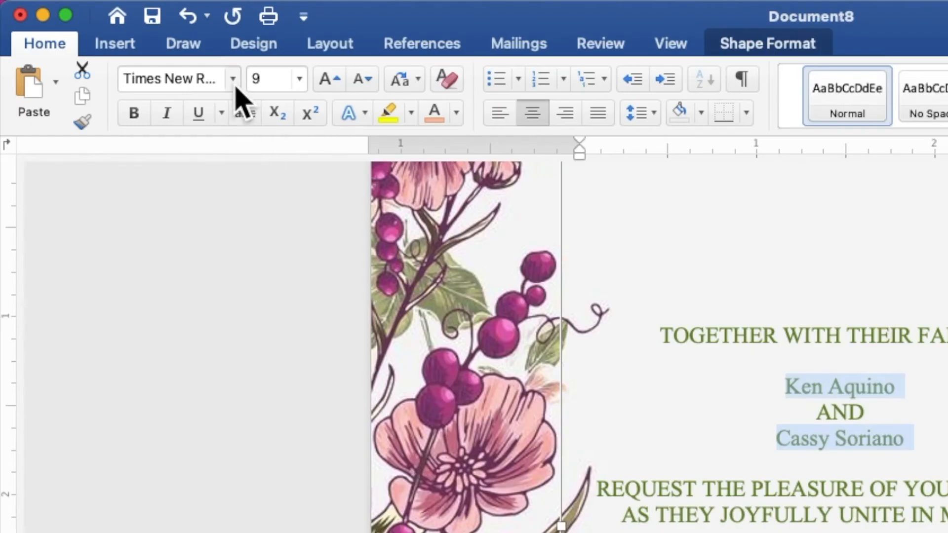
pyautogui.click(234, 82)
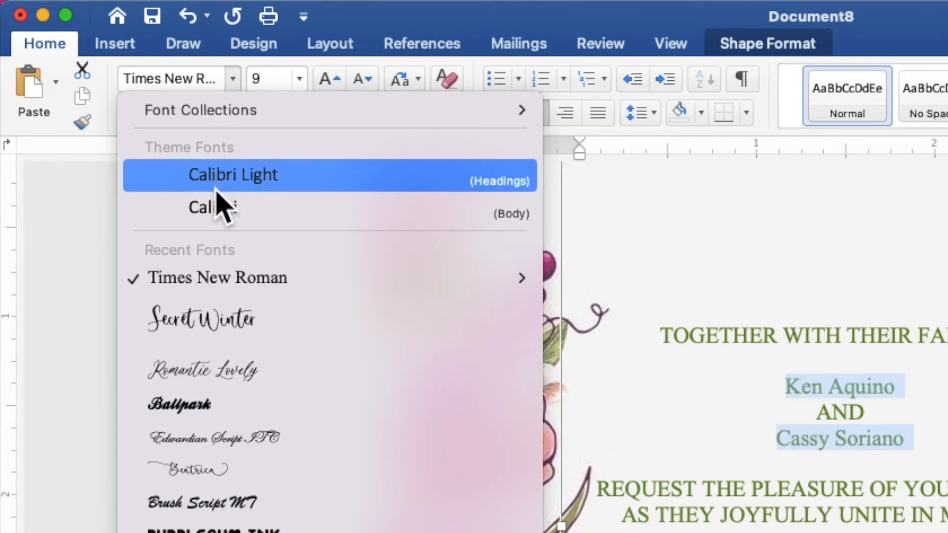
pyautogui.click(232, 336)
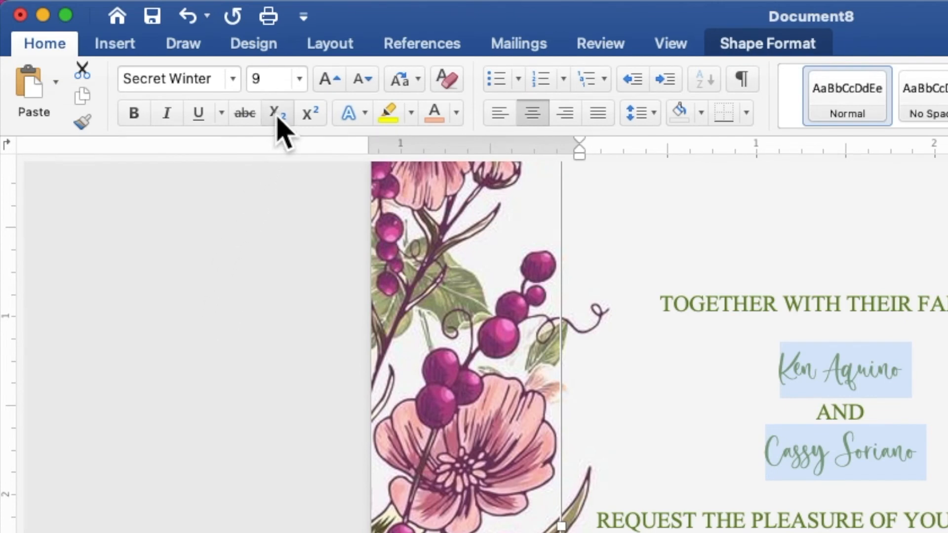
pyautogui.click(281, 81)
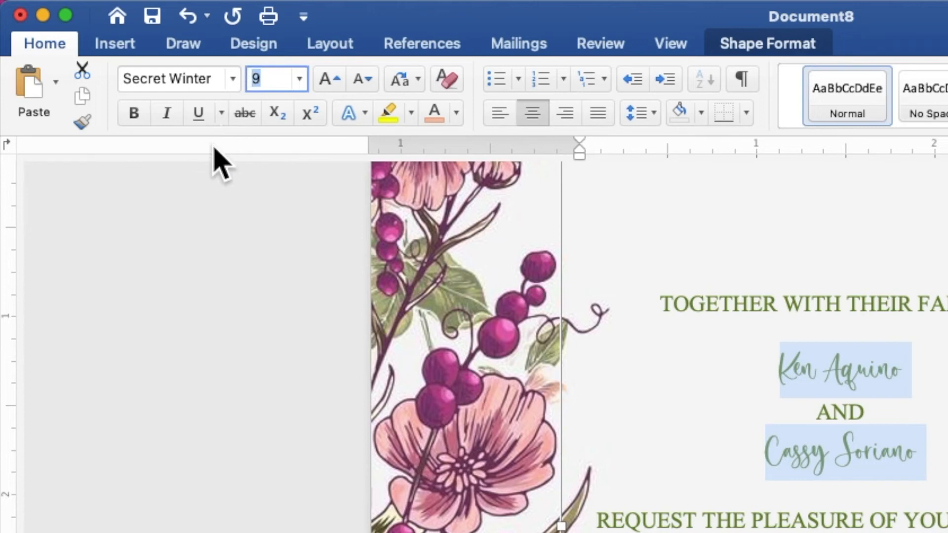
pyautogui.write('30')
pyautogui.press('Return')
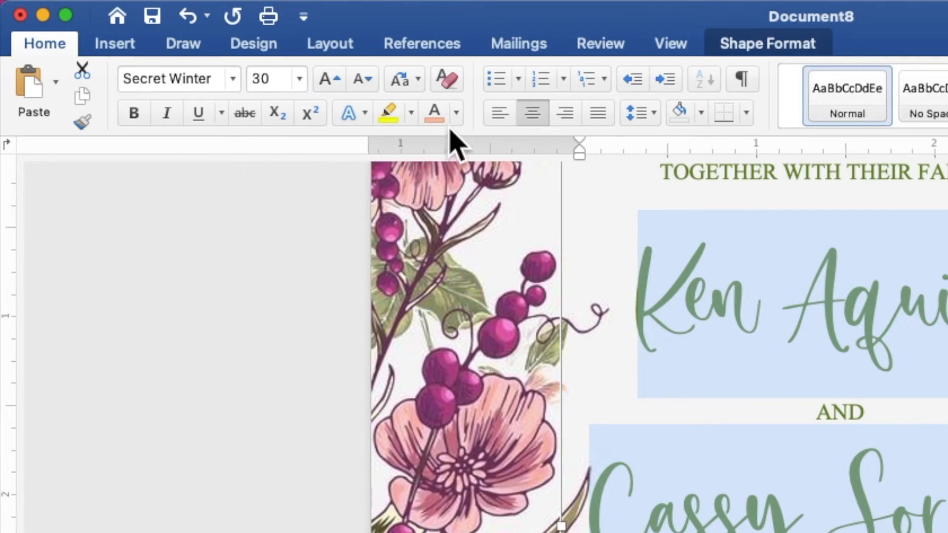
pyautogui.click(456, 113)
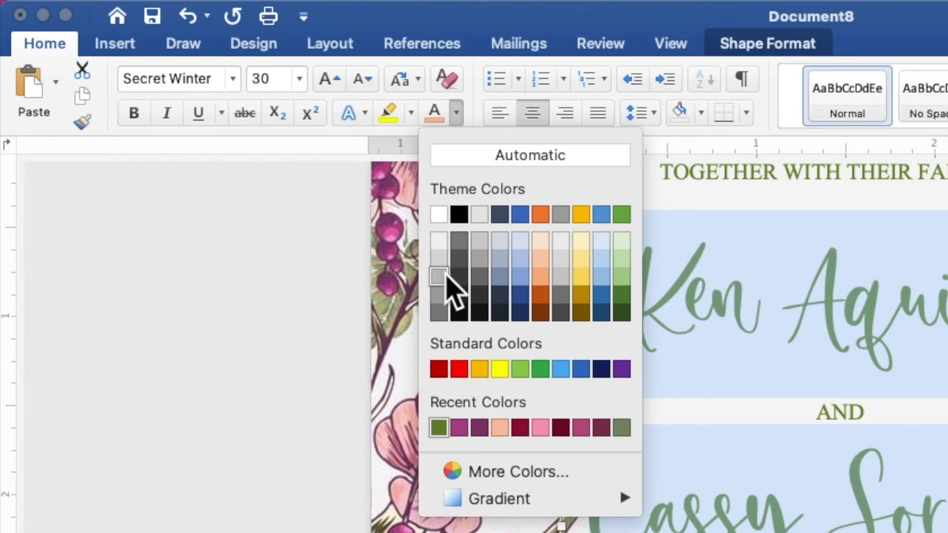
pyautogui.click(459, 428)
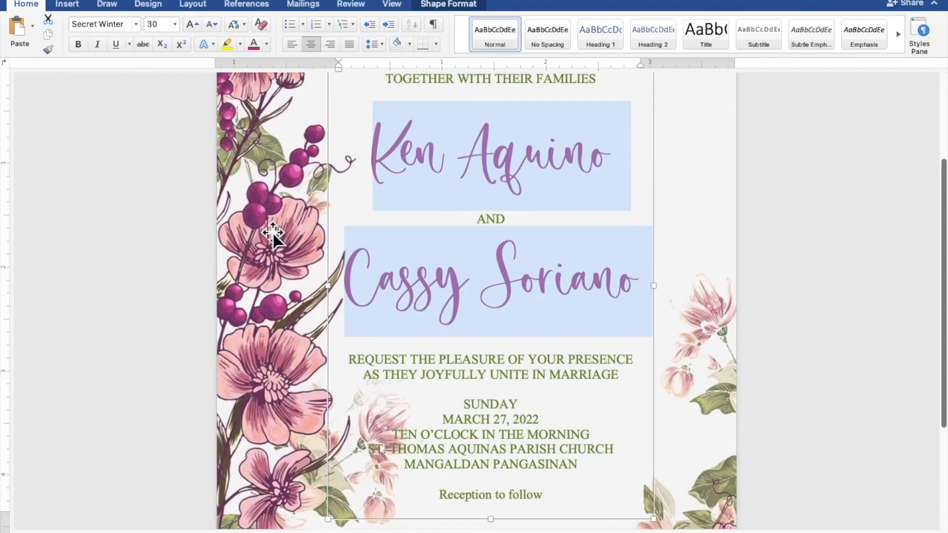
pyautogui.click(567, 359)
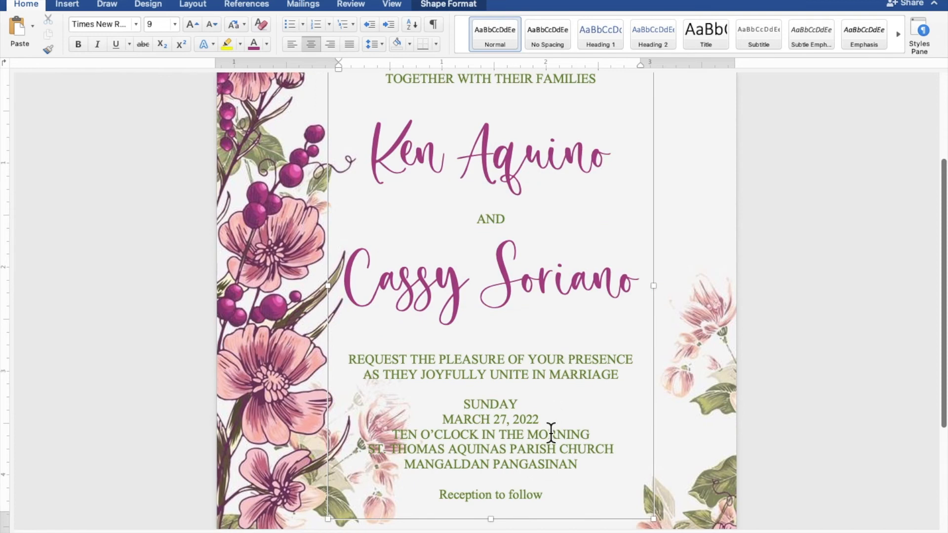
# - Select 'Reception to follow' and apply Secret Winter, 15 pt, in the purple recent colour
pyautogui.moveTo(548, 493); pyautogui.dragTo(474, 488)
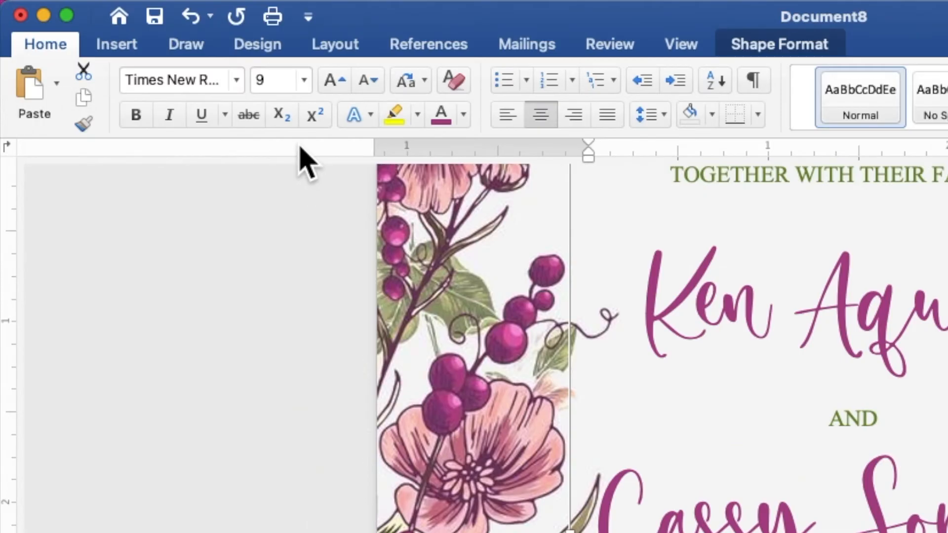
pyautogui.click(237, 81)
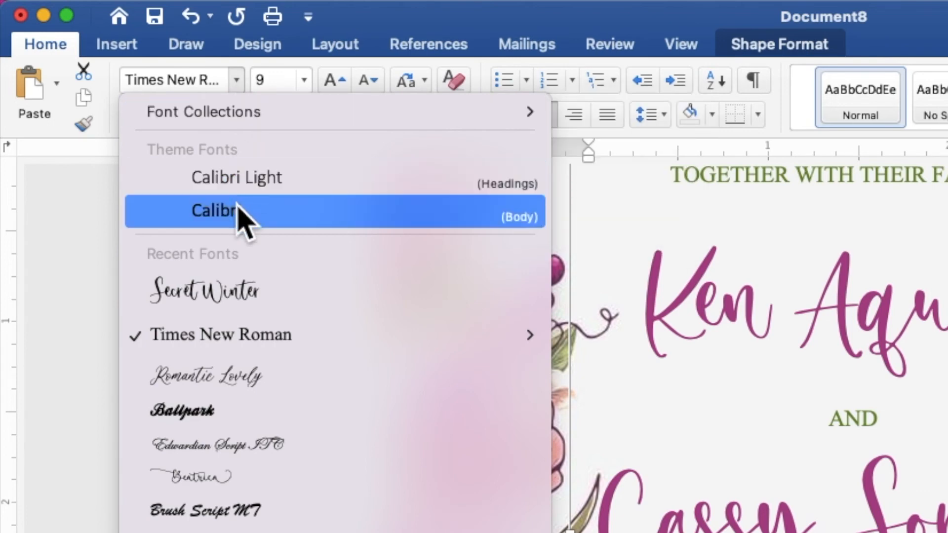
pyautogui.click(250, 293)
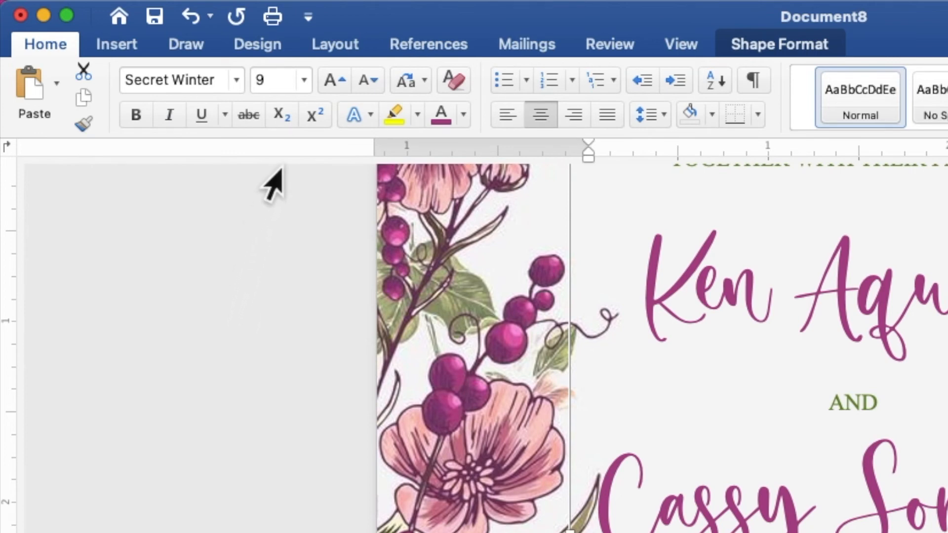
pyautogui.click(255, 80)
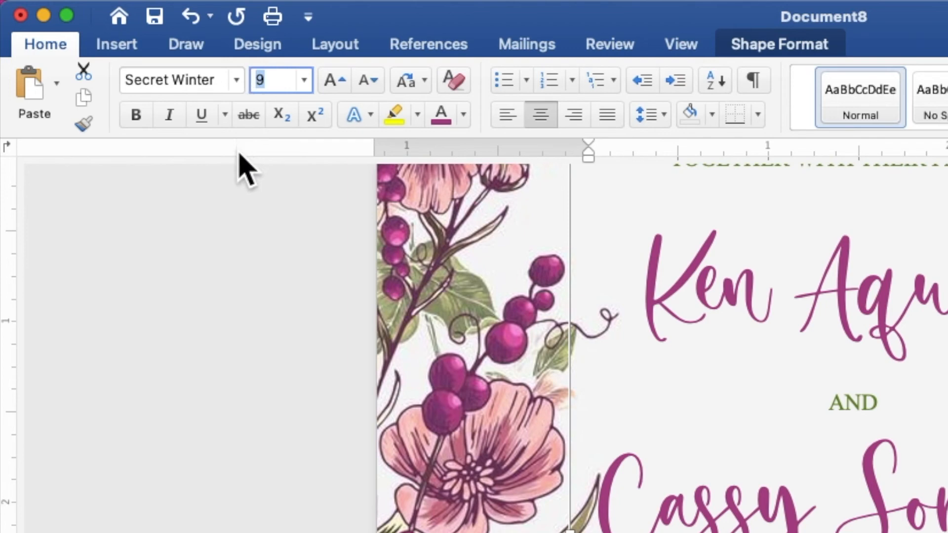
pyautogui.write('15')
pyautogui.press('Return')
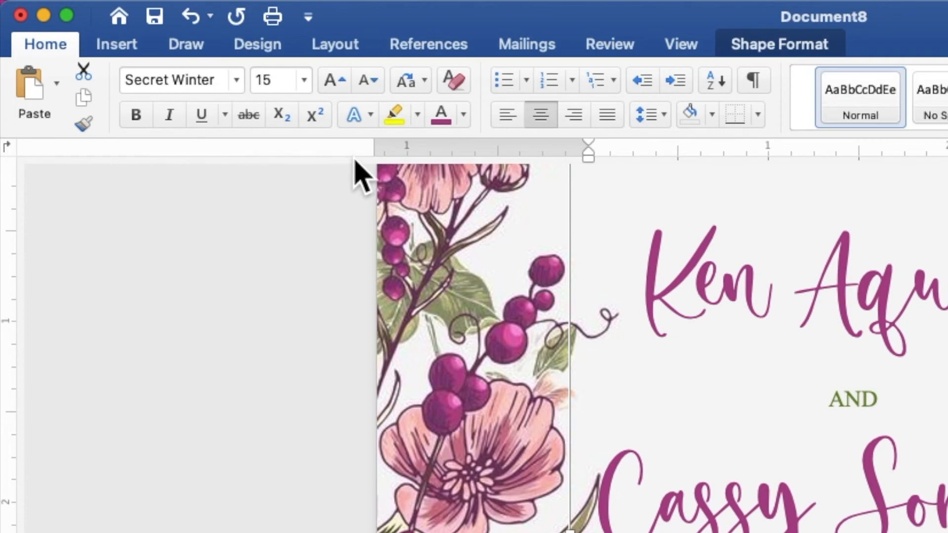
pyautogui.click(465, 118)
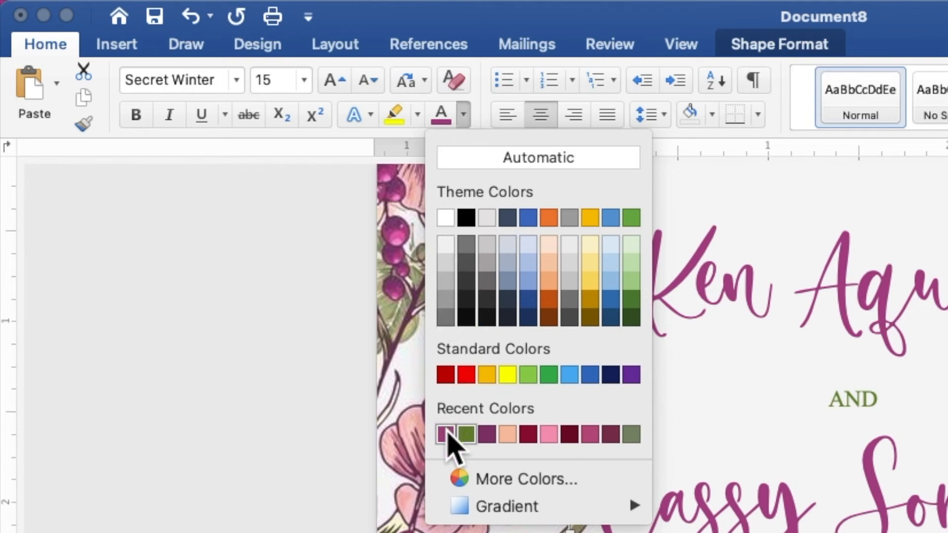
pyautogui.click(447, 434)
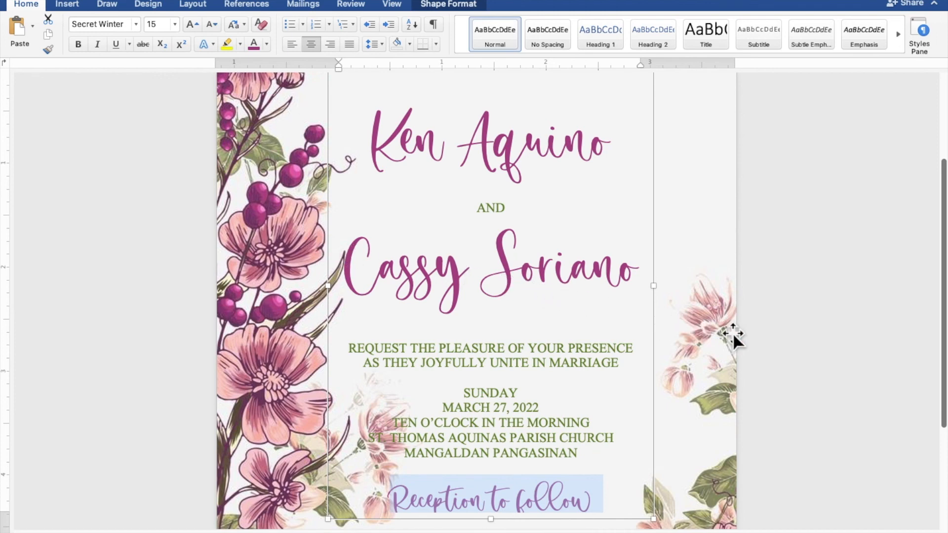
# - Lengthen the invitation text box and shift it right and slightly down to centre it in the floral border
pyautogui.scroll(-6, 732, 333)
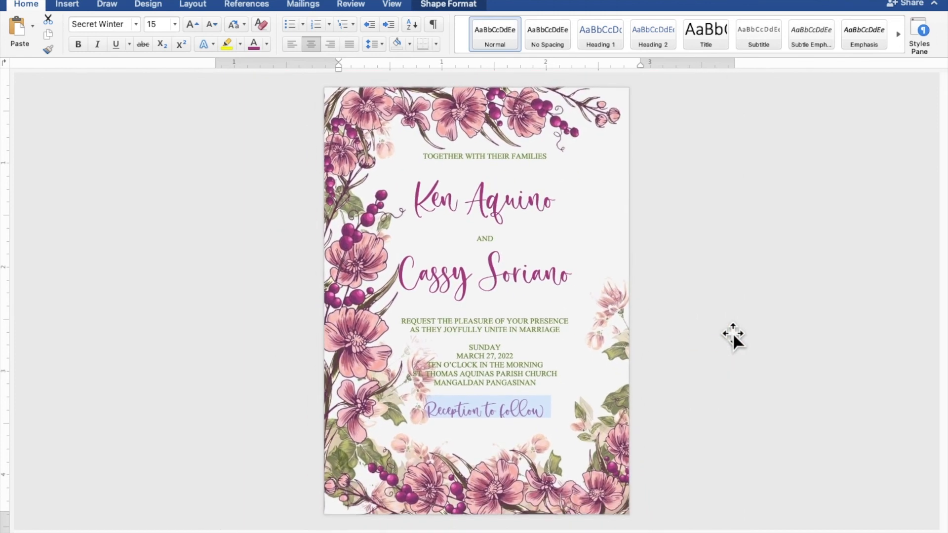
pyautogui.scroll(-2, 733, 333)
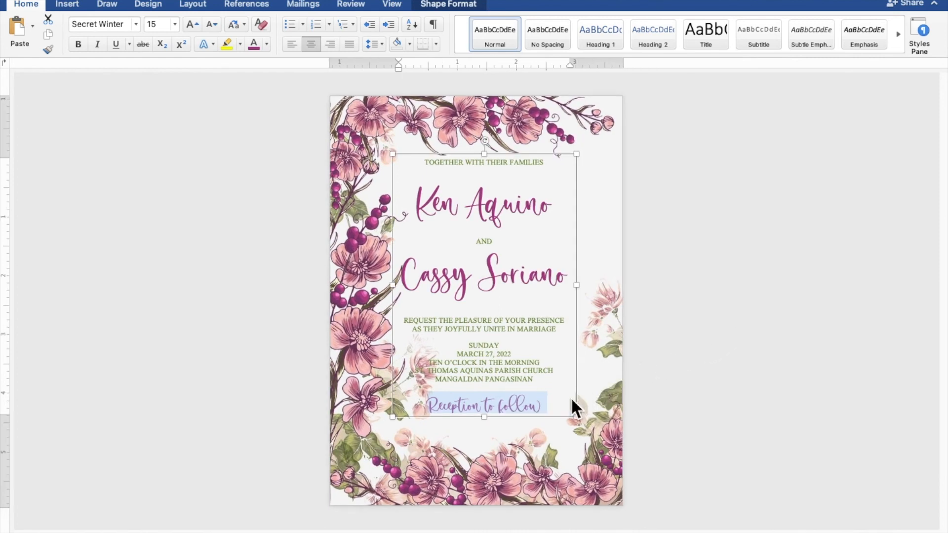
pyautogui.moveTo(484, 417); pyautogui.dragTo(482, 434)
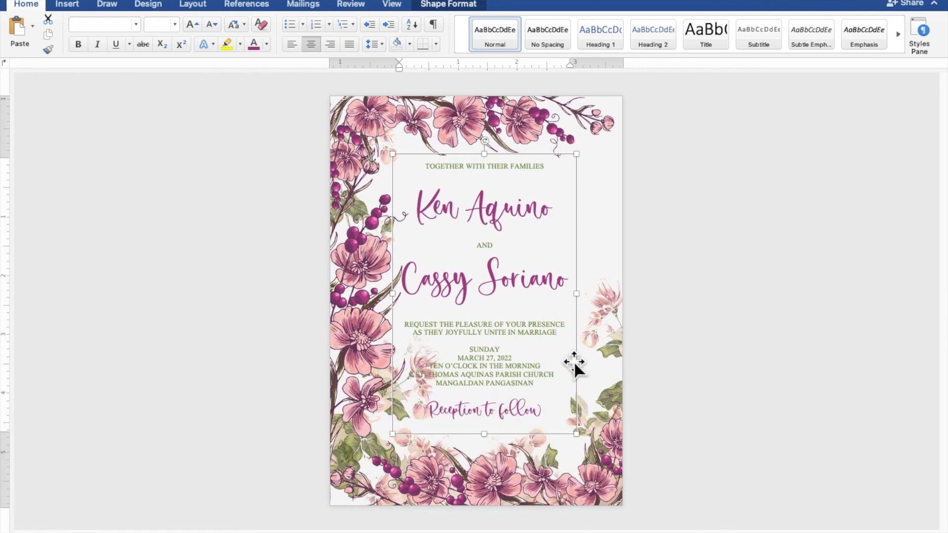
pyautogui.moveTo(574, 363); pyautogui.dragTo(598, 363)
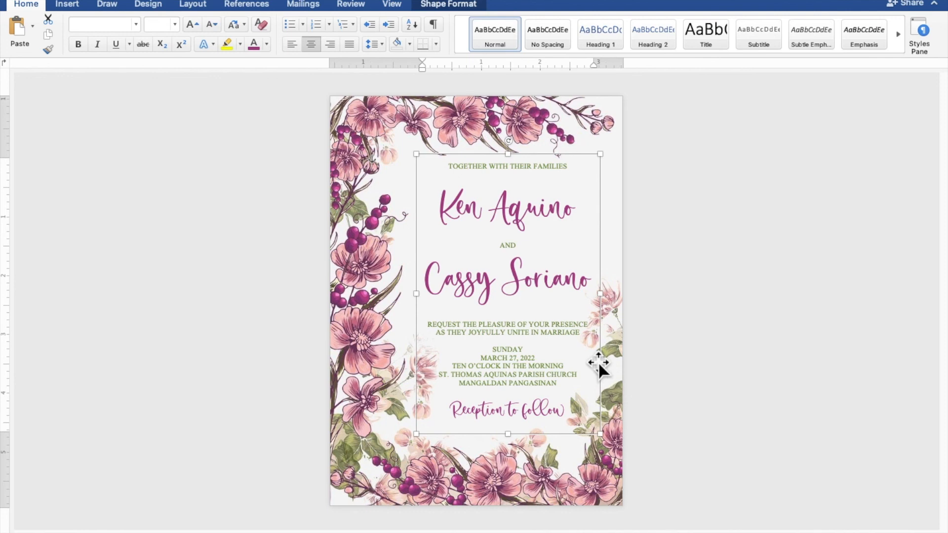
pyautogui.press('Down')
pyautogui.press('Down')
pyautogui.press('Down')
pyautogui.press('Down')
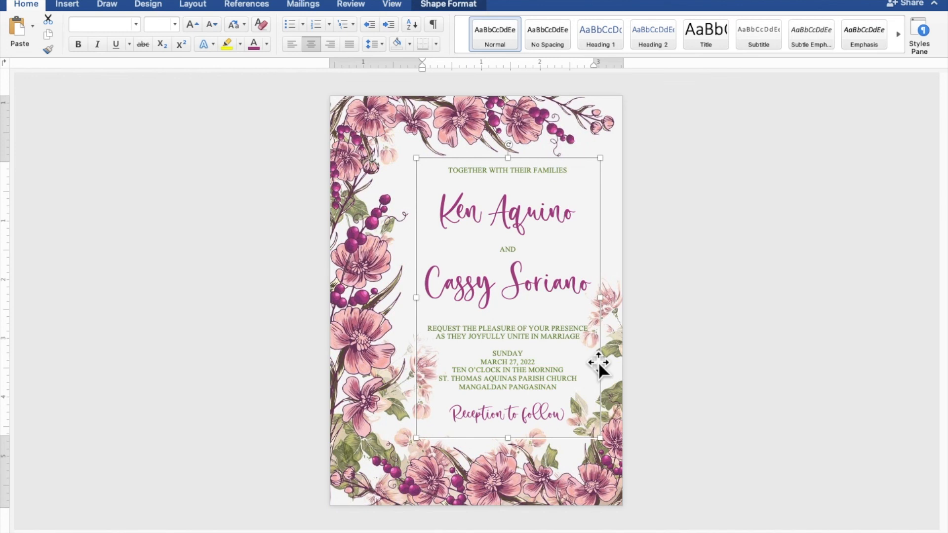
pyautogui.press('Left')
pyautogui.press('Left')
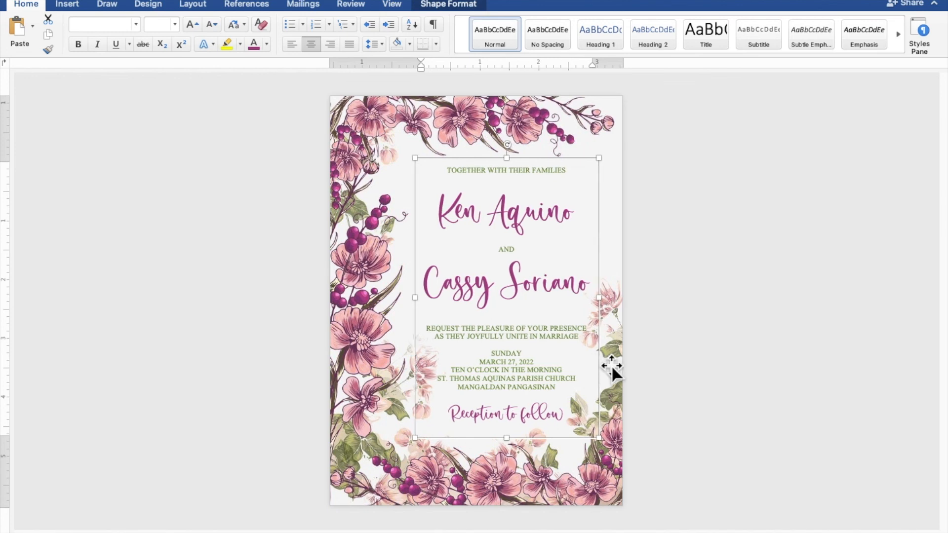
pyautogui.click(792, 384)
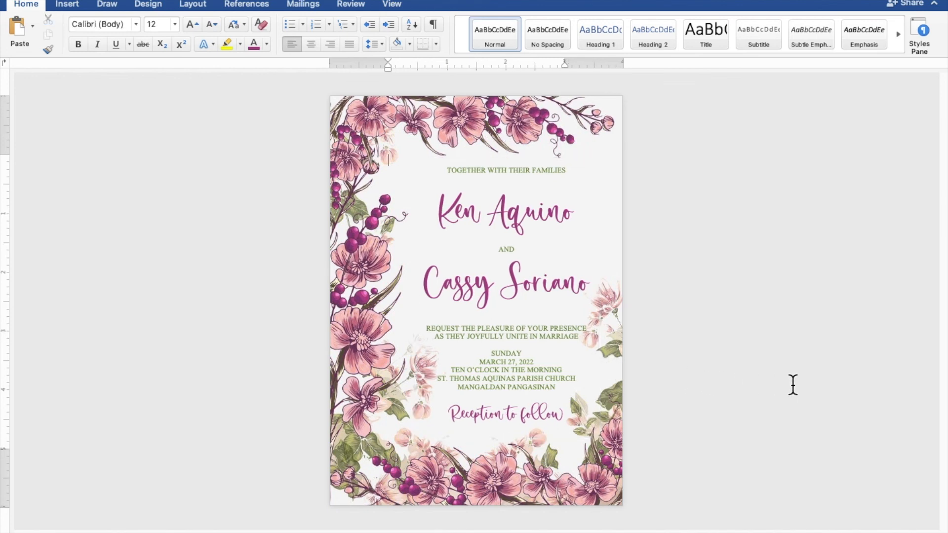